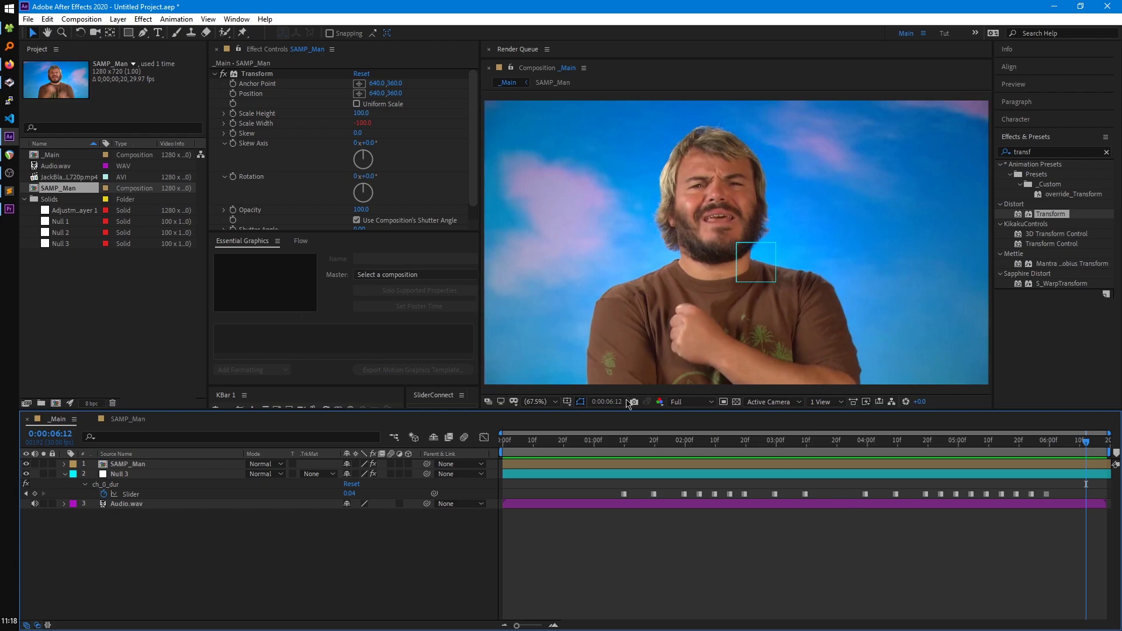
Step: Preview the Main composition from 0:00:01:04, then stop the playback
drag(639, 445, 608, 446)
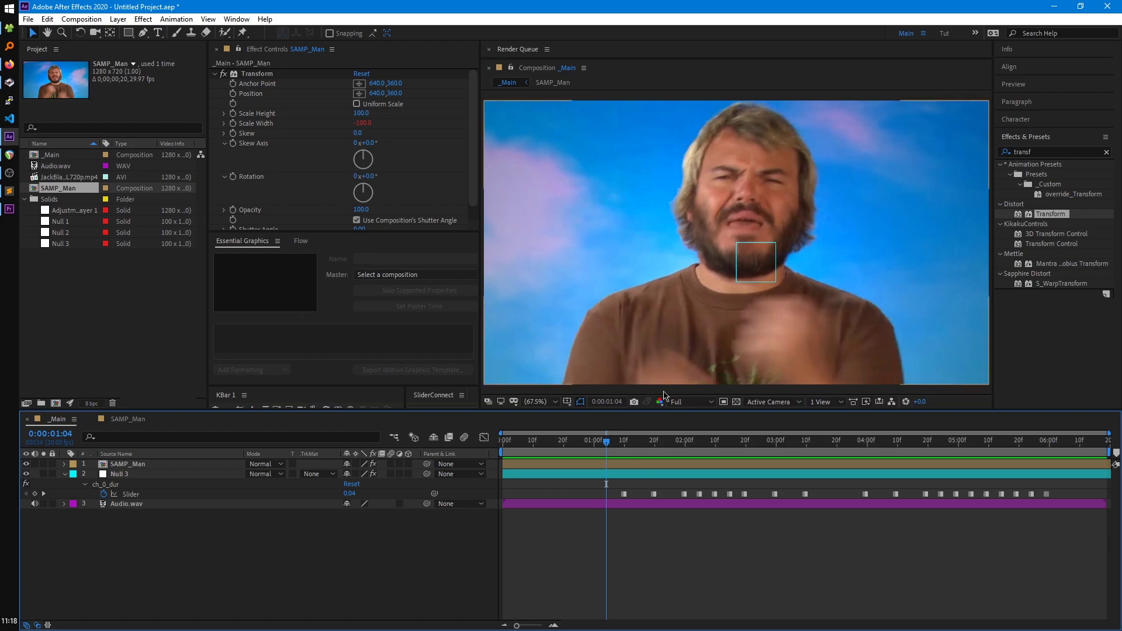
key(space)
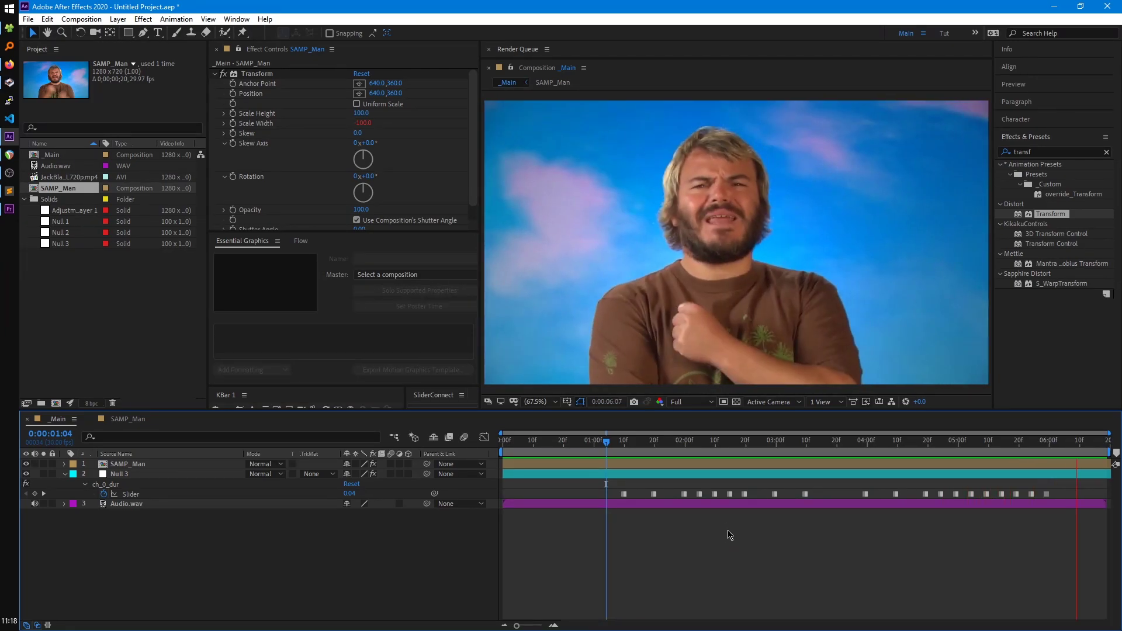
key(space)
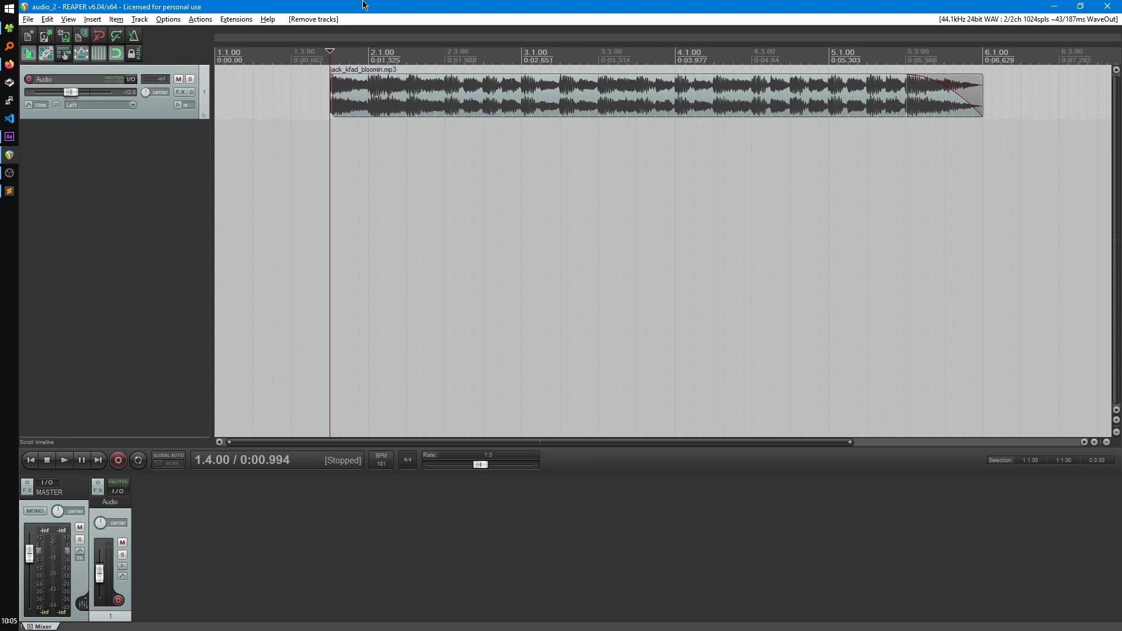
Step: Listen to the song, then add a new empty track below the audio track
key(space)
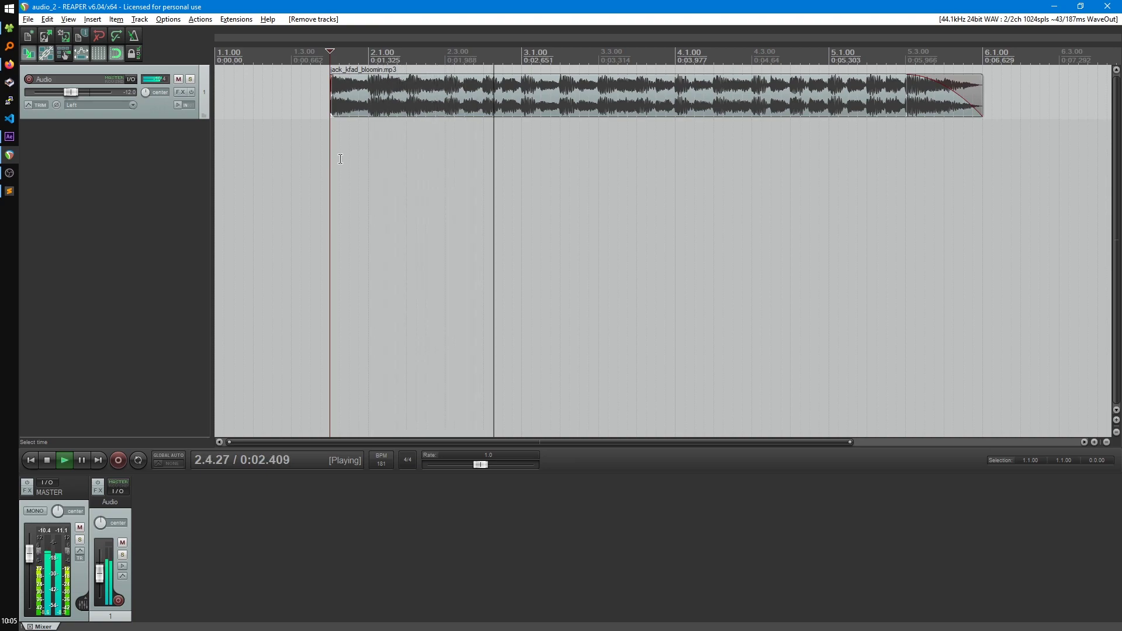
key(space)
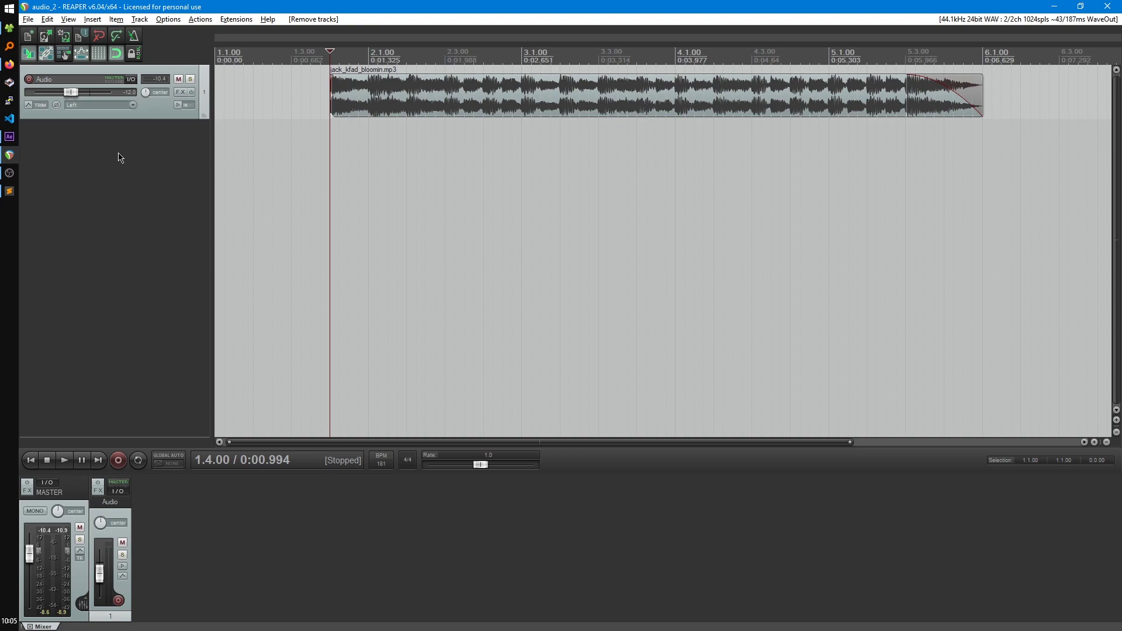
right_click(78, 145)
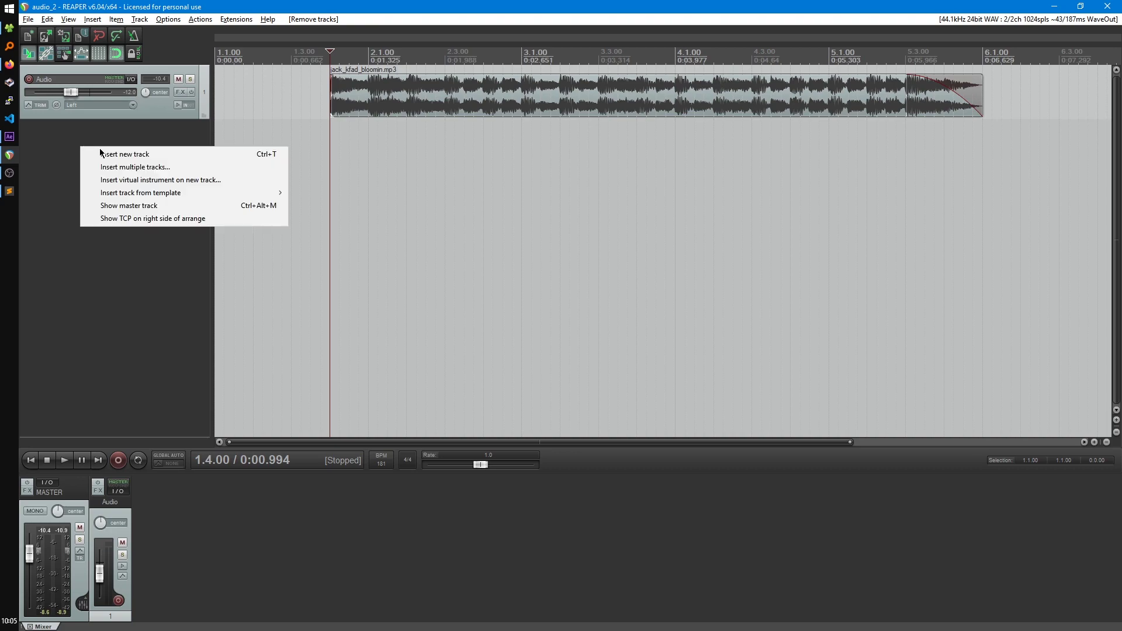
click(159, 153)
Step: Insert a non-looping MIDI item on track 2 spanning project start to the audio's end
click(93, 19)
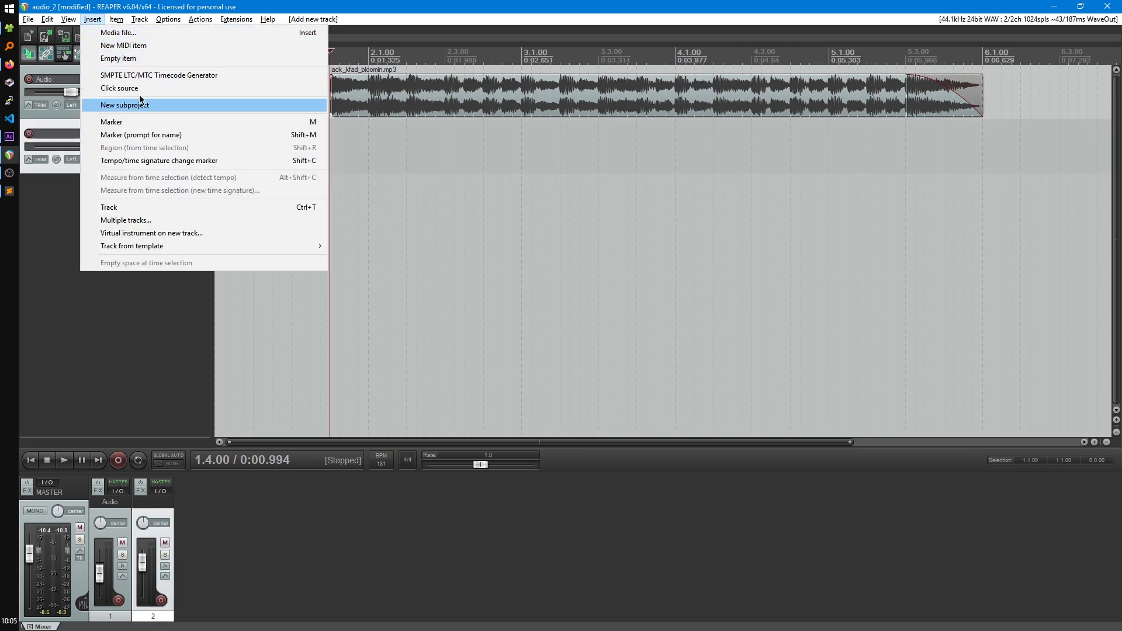
click(138, 45)
click(378, 164)
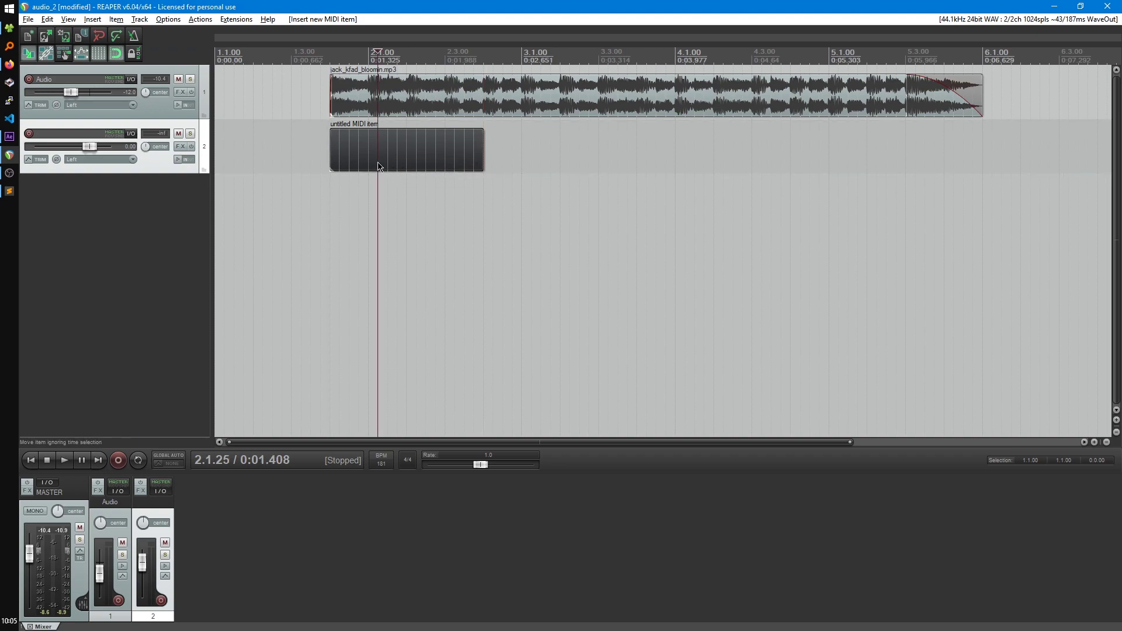
key(F2)
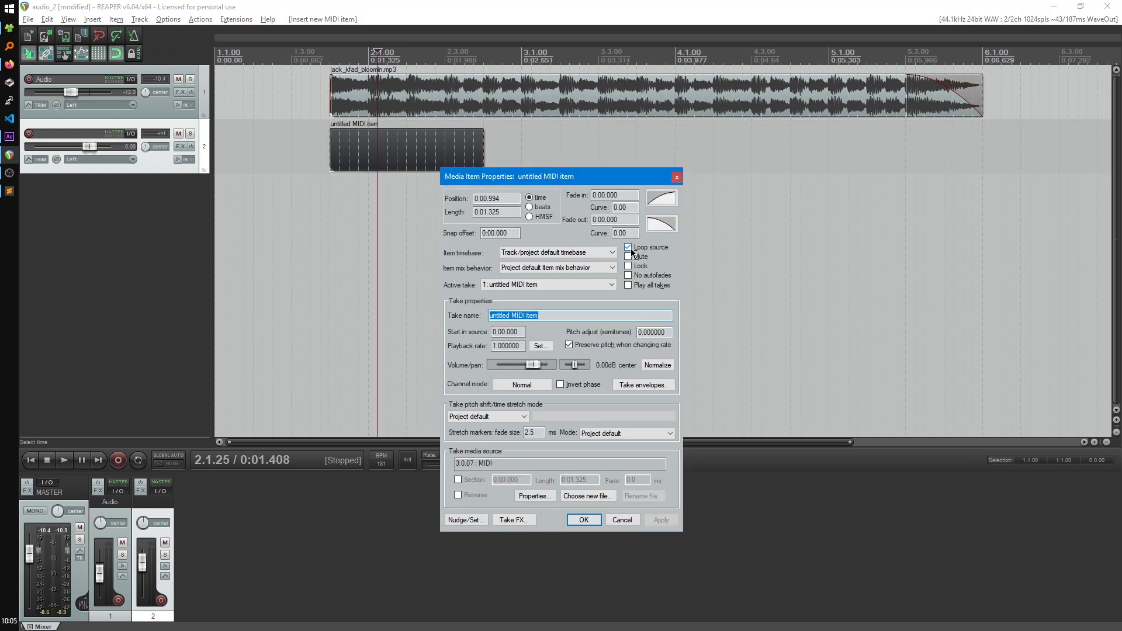
click(629, 247)
click(592, 518)
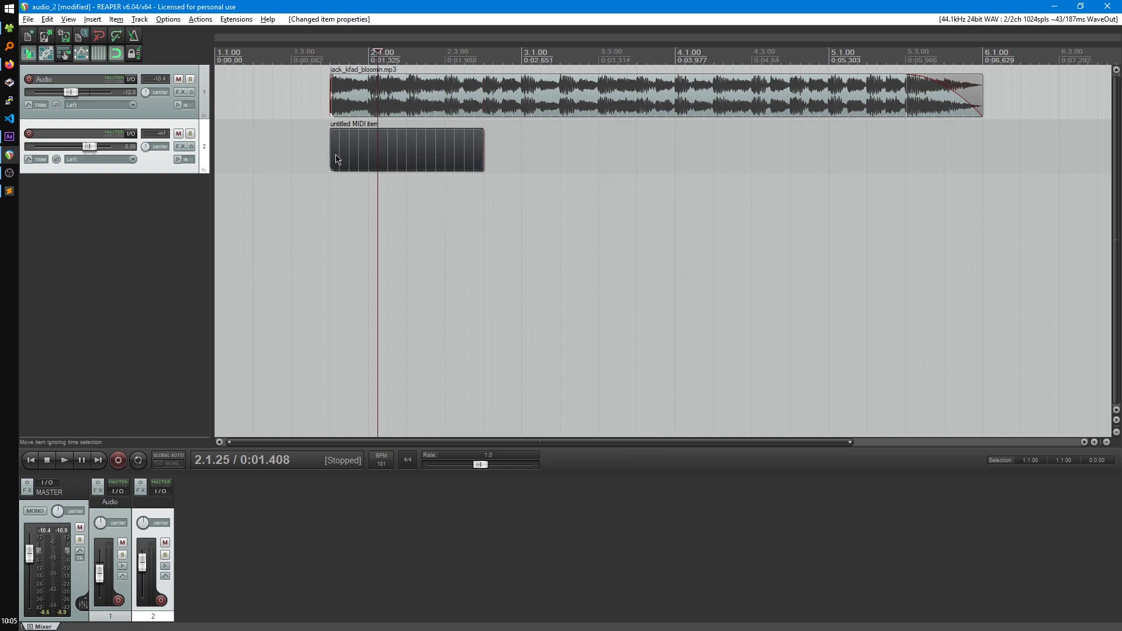
drag(331, 155, 215, 153)
drag(484, 151, 983, 150)
Step: Open the MIDI item in the piano roll and switch to diamond-shaped trigger notes
double_click(322, 146)
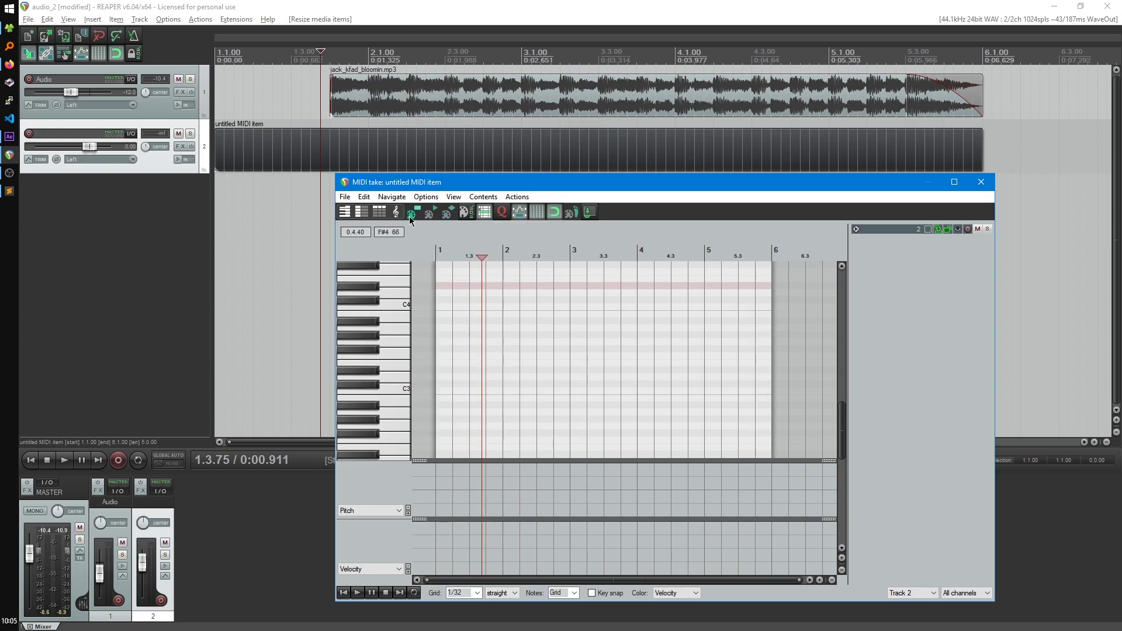
mouse_move(455, 377)
mouse_down()
mouse_move(558, 377)
mouse_move(540, 378)
mouse_move(556, 375)
mouse_move(531, 352)
mouse_move(541, 351)
mouse_move(537, 389)
mouse_move(532, 346)
mouse_up()
key(ctrl+z)
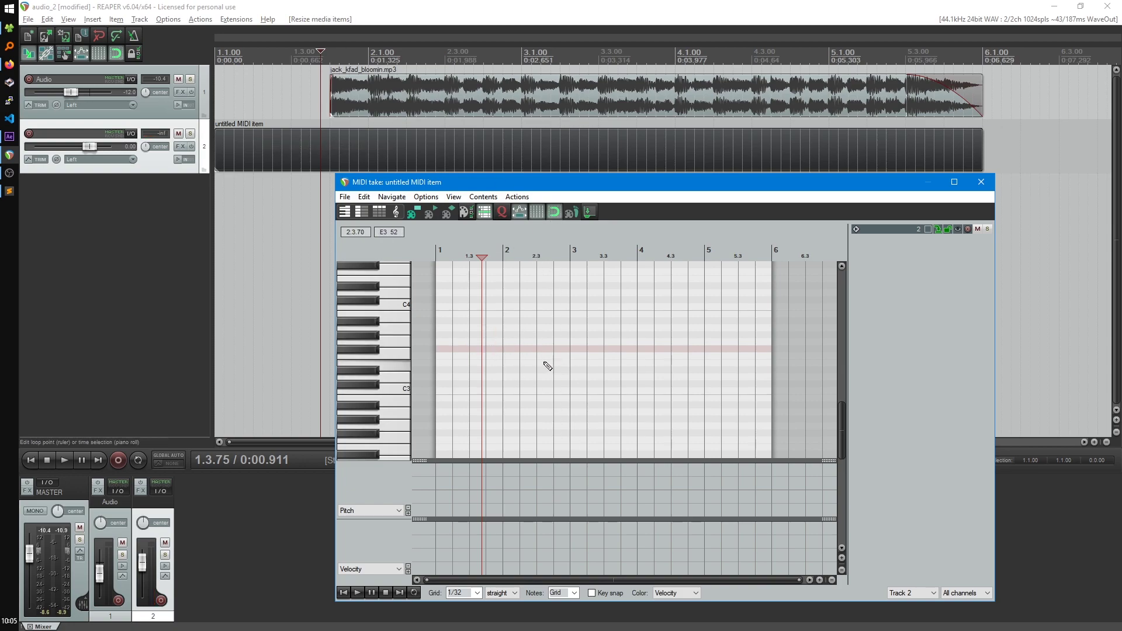
click(451, 215)
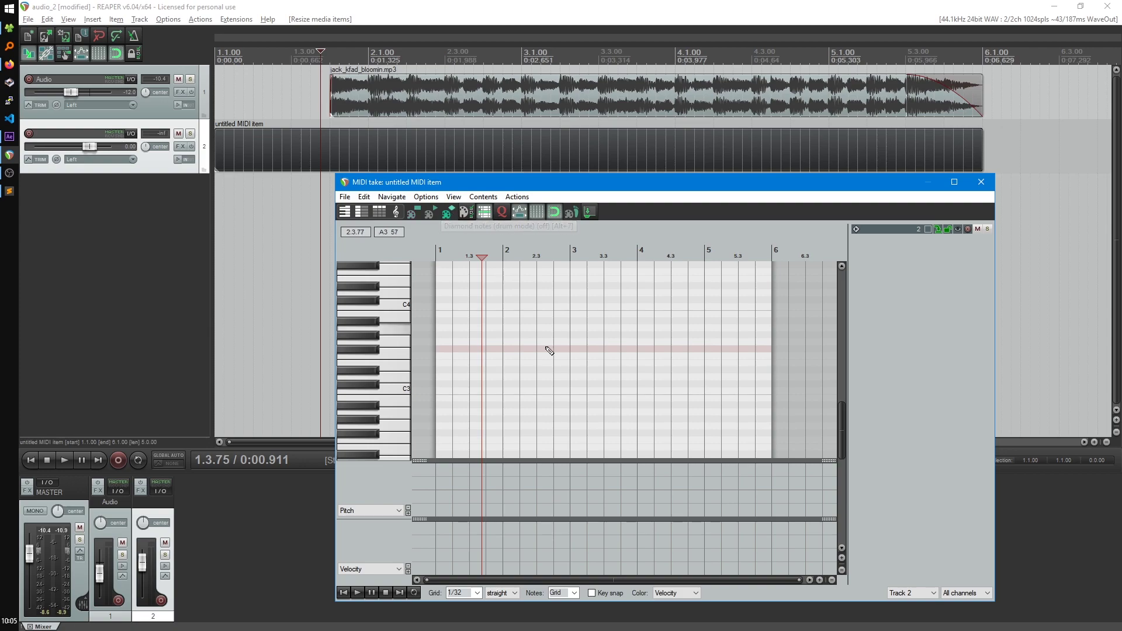
scroll(492, 357, up, 2)
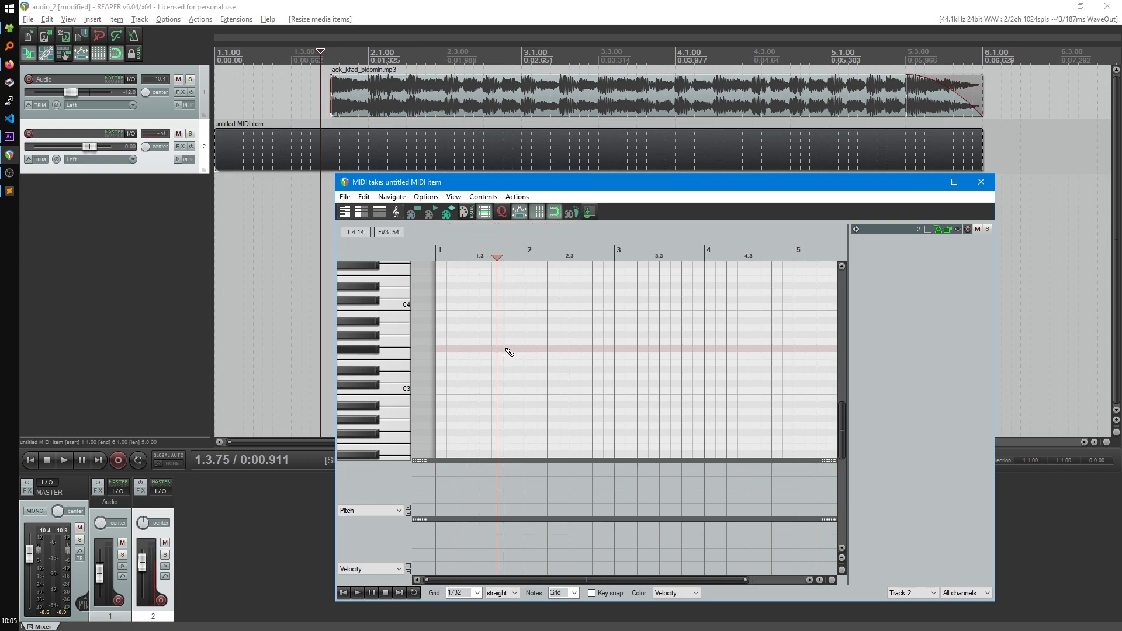
click(503, 350)
click(504, 351)
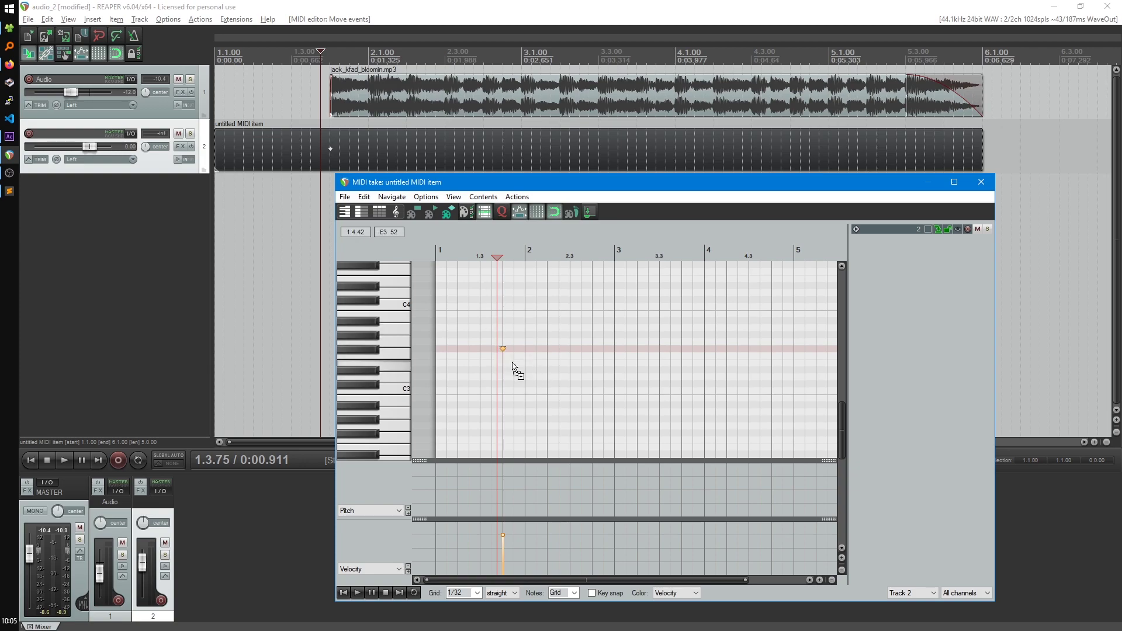
key(ctrl+z)
key(ctrl+z)
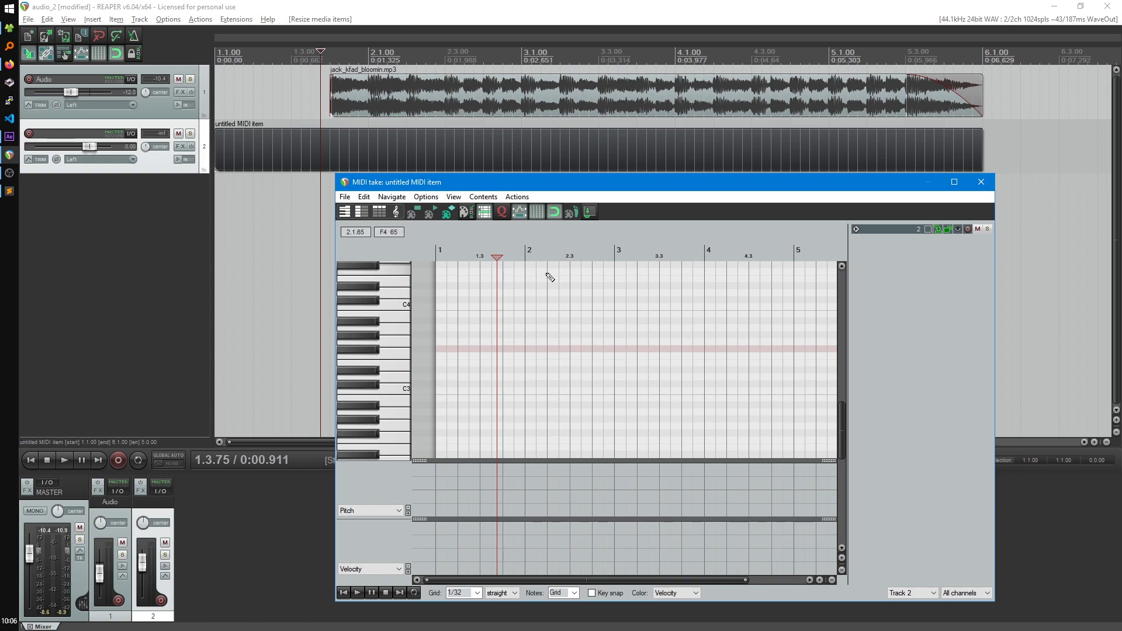
Step: Add a trigger note at 2.1.00 and play it back to check it
click(528, 252)
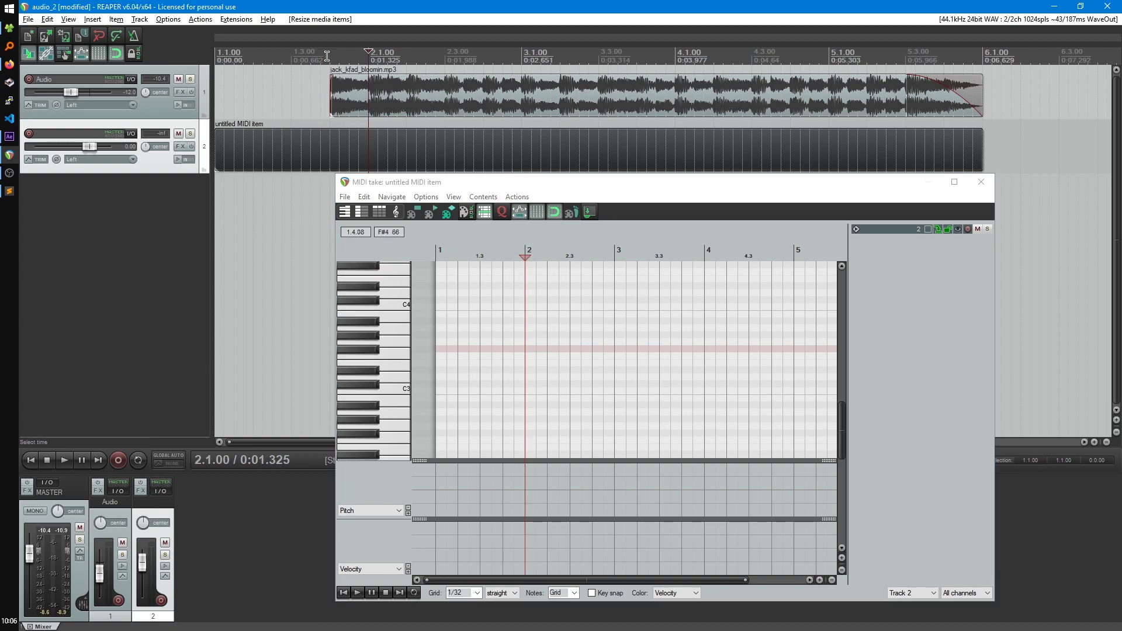
scroll(564, 334, up, 2)
click(556, 350)
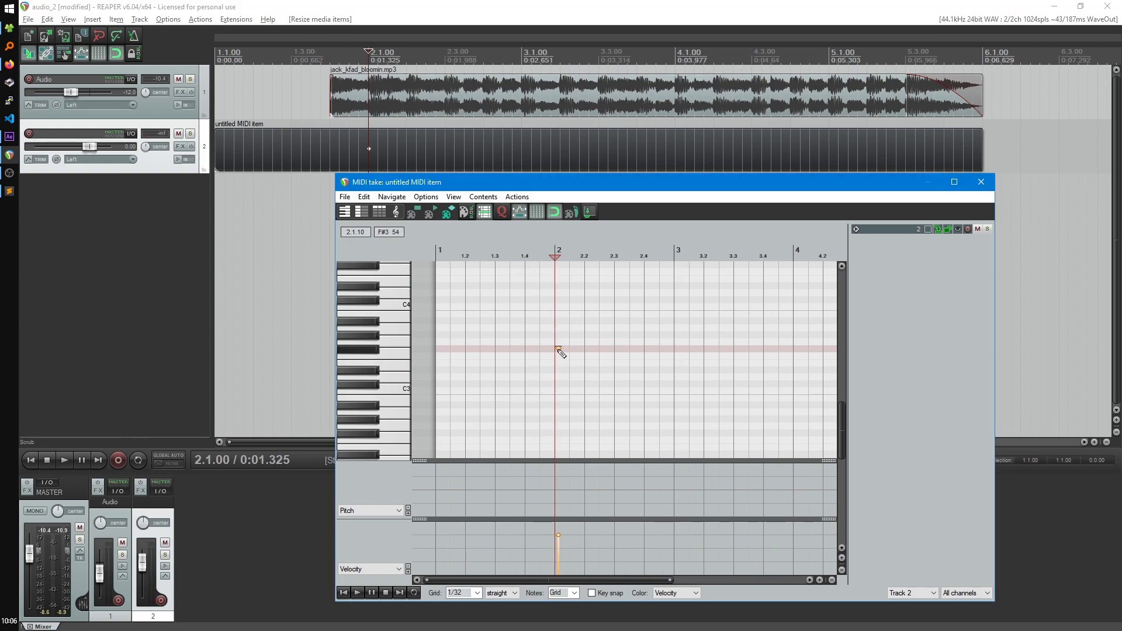
click(341, 75)
key(space)
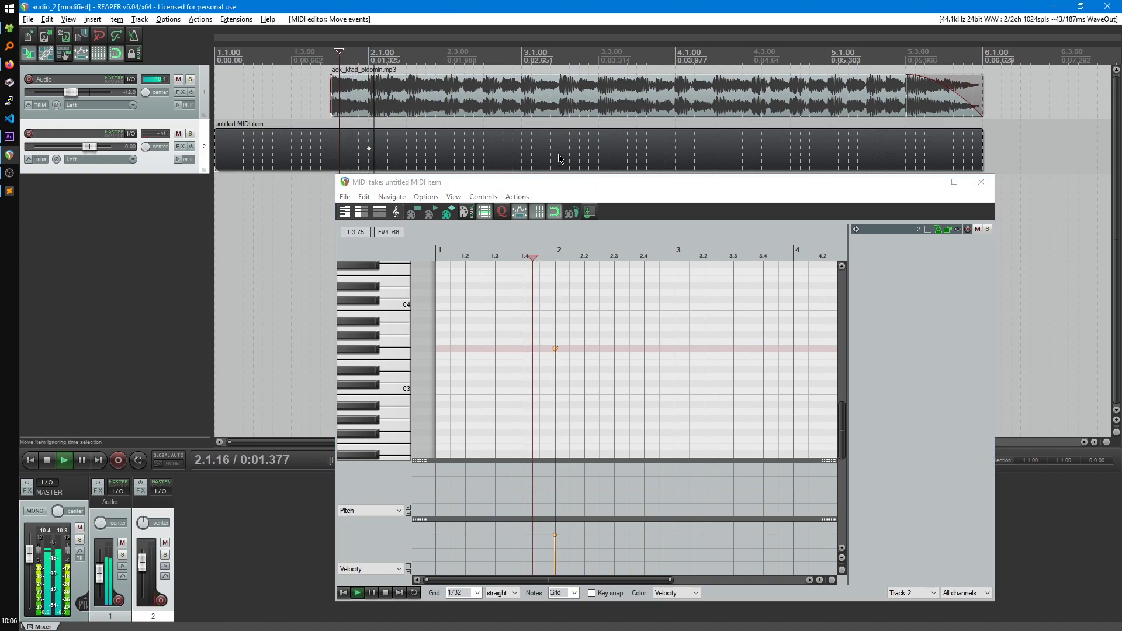
key(space)
Step: Add matching trigger notes at 2.2 and 2.3 and play back all three
click(590, 353)
click(584, 349)
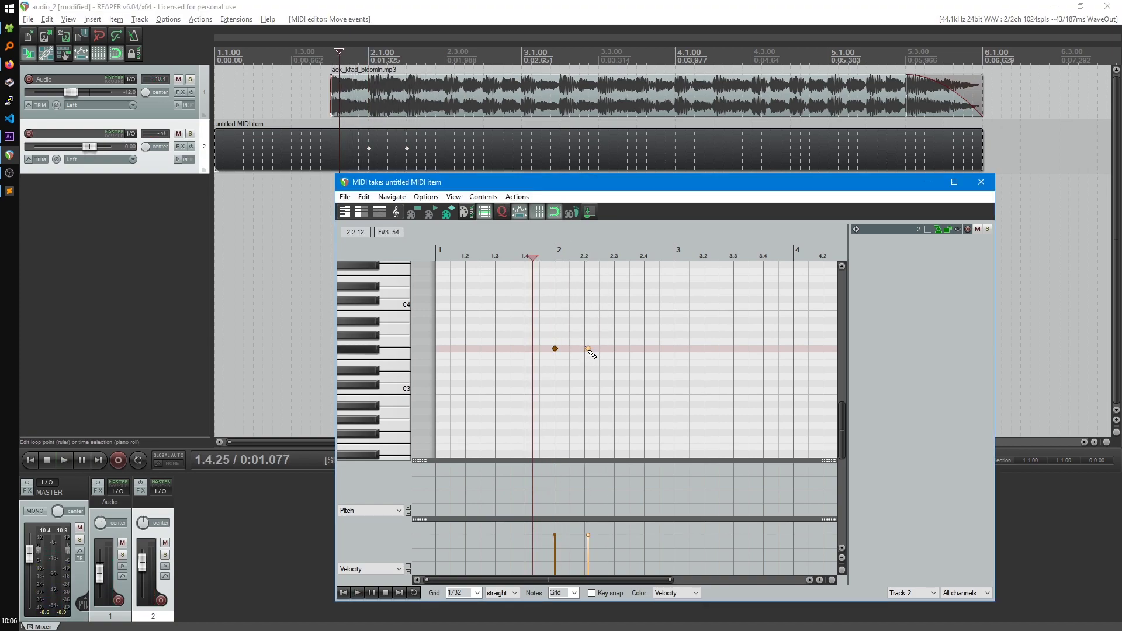
key(space)
key(space)
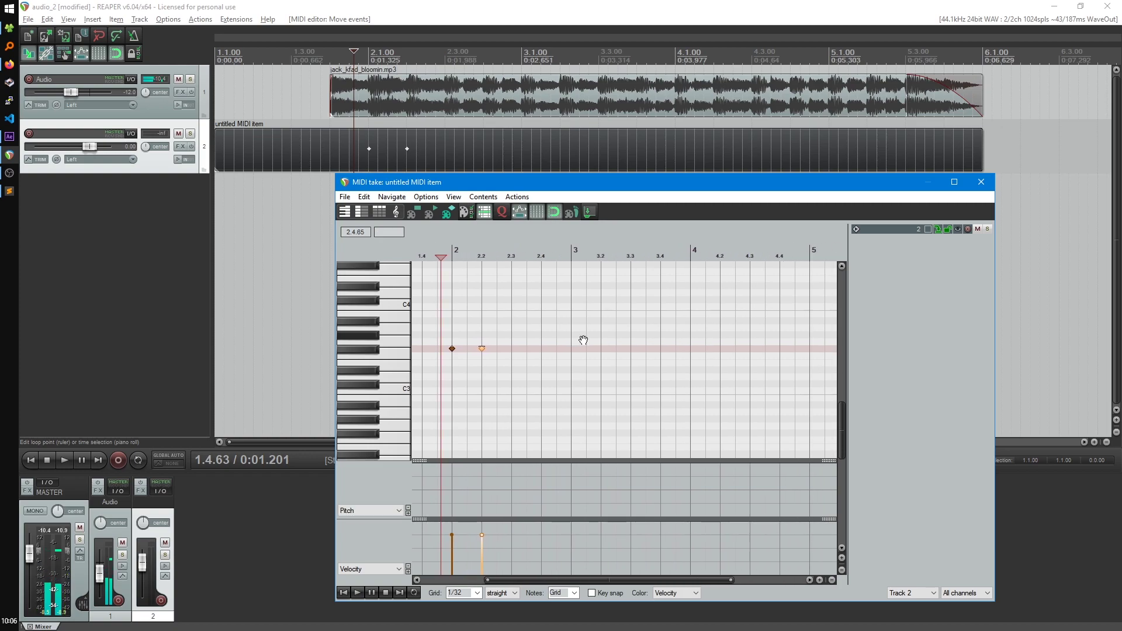
click(515, 349)
key(space)
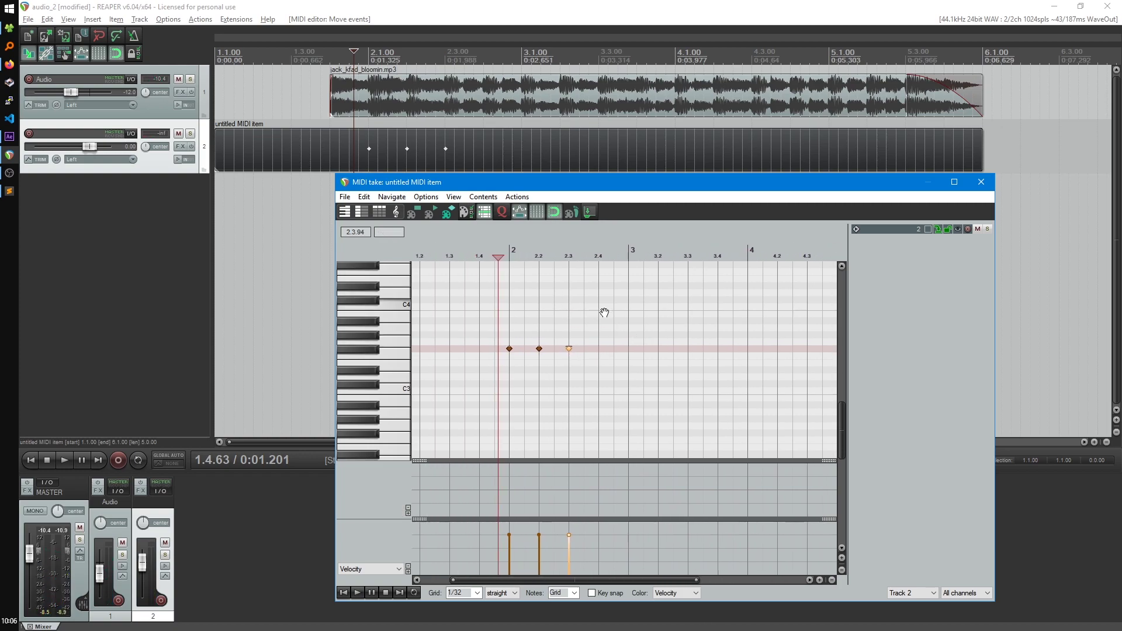
key(space)
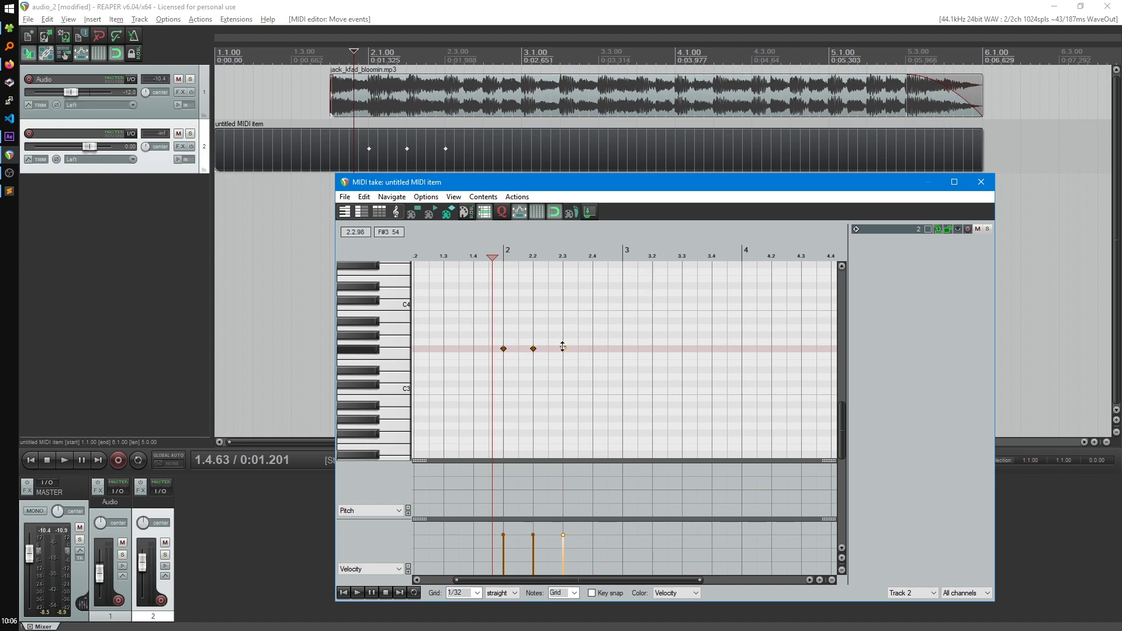
Step: Add ReaSynth to track 2, lower the audio clip to -9.43 dB, and listen
click(181, 147)
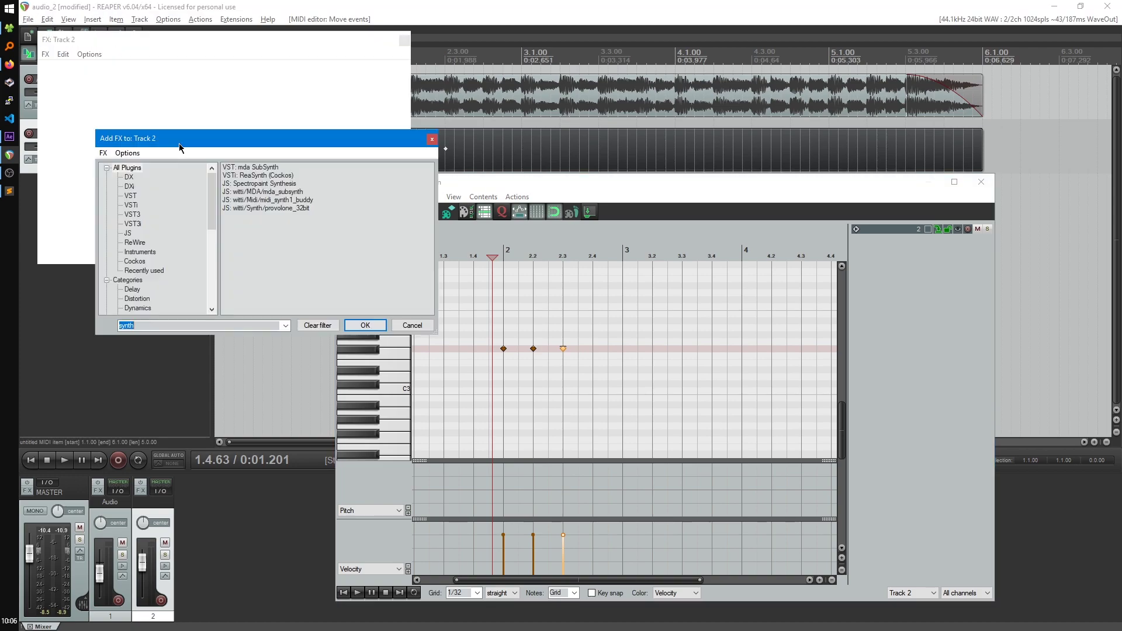
double_click(252, 175)
drag(242, 39, 127, 141)
drag(348, 75, 348, 104)
drag(208, 143, 327, 249)
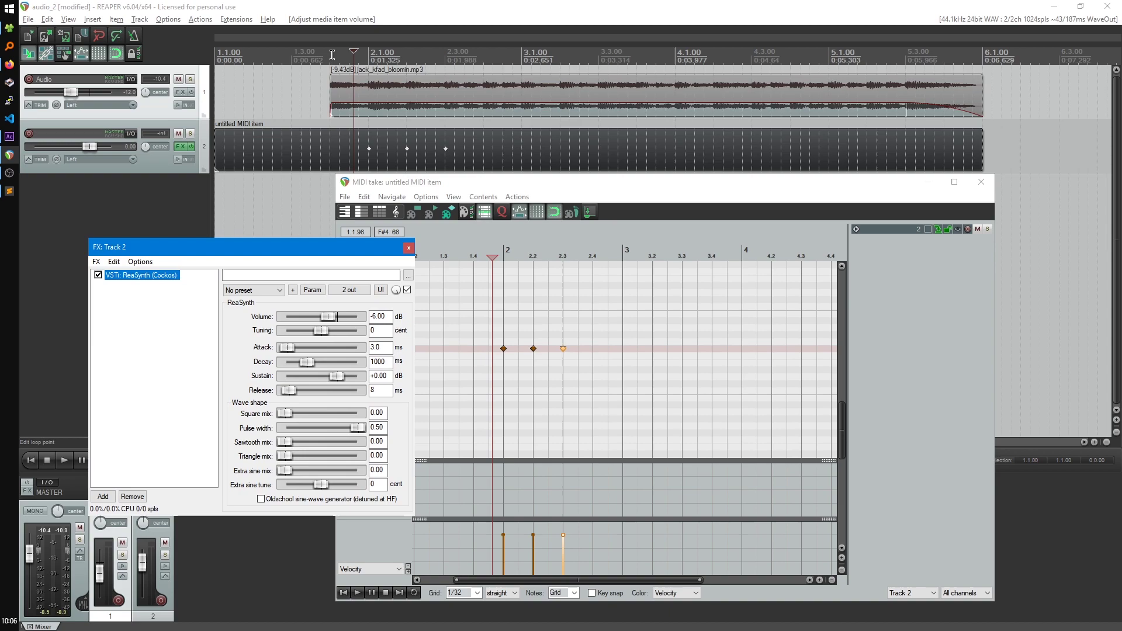
click(338, 48)
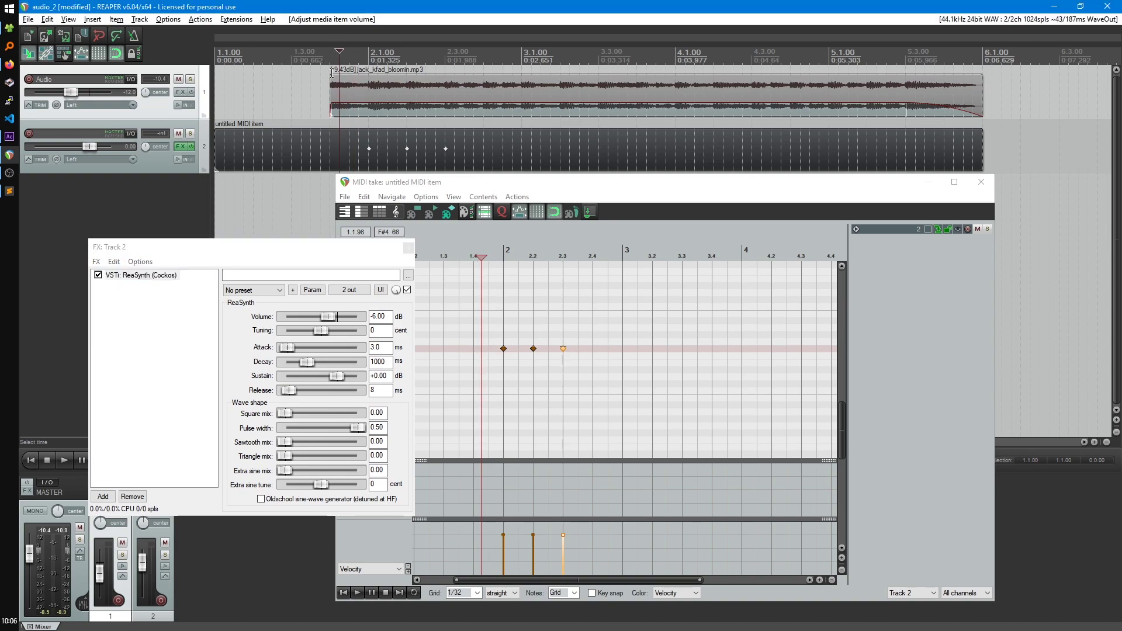
key(space)
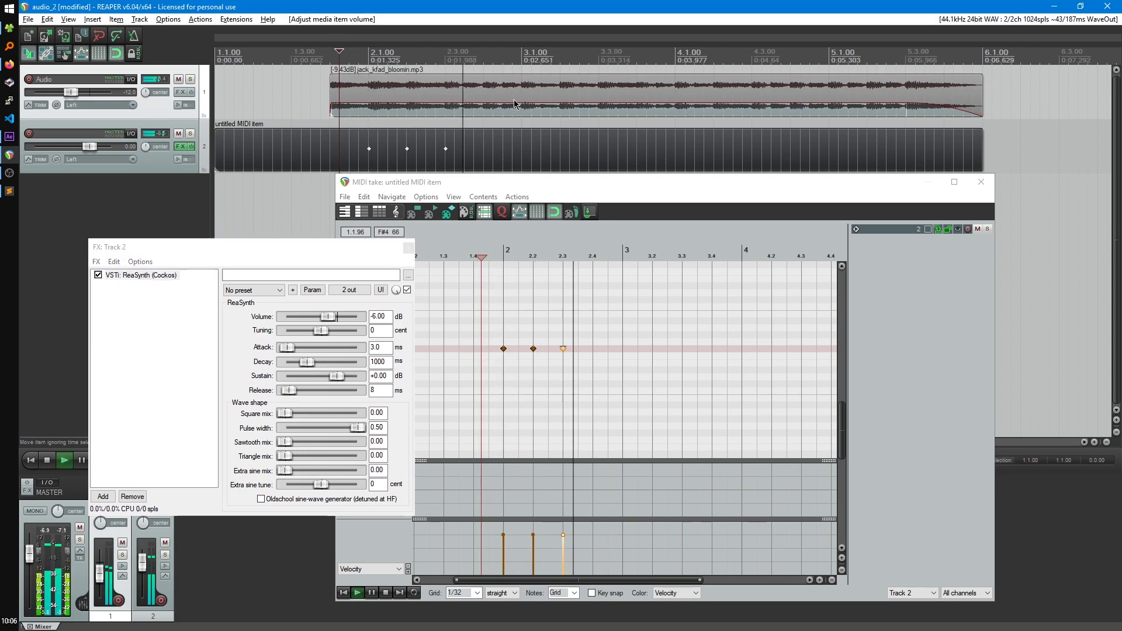
key(space)
Step: Add a fourth note just after the third, nudge it earlier, and close ReaSynth's window
click(596, 356)
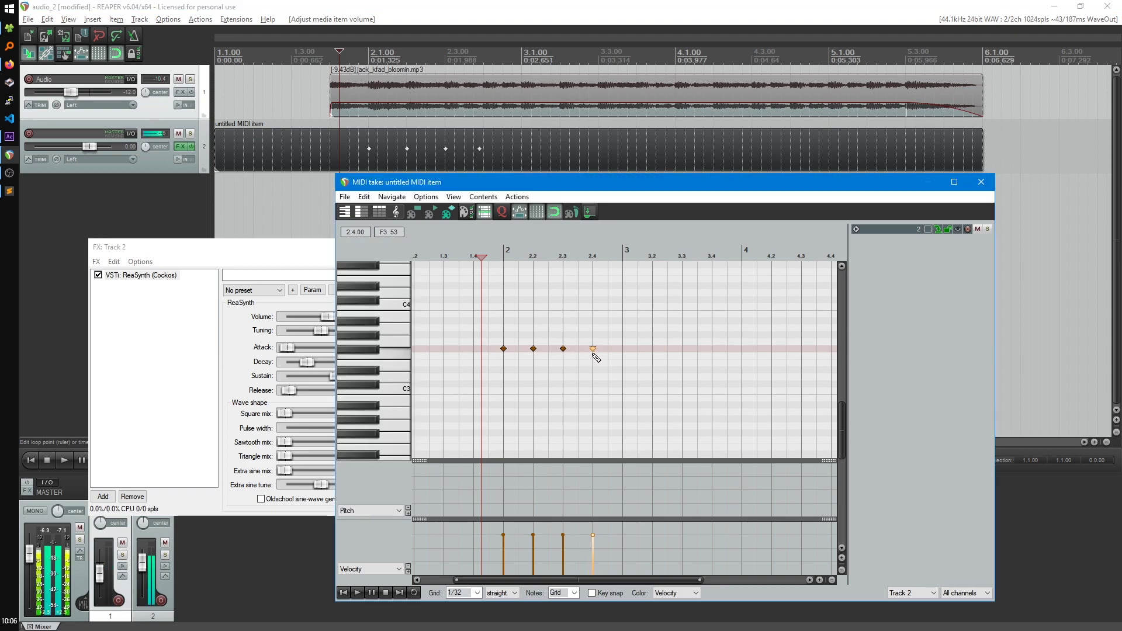
click(583, 351)
drag(591, 355, 581, 353)
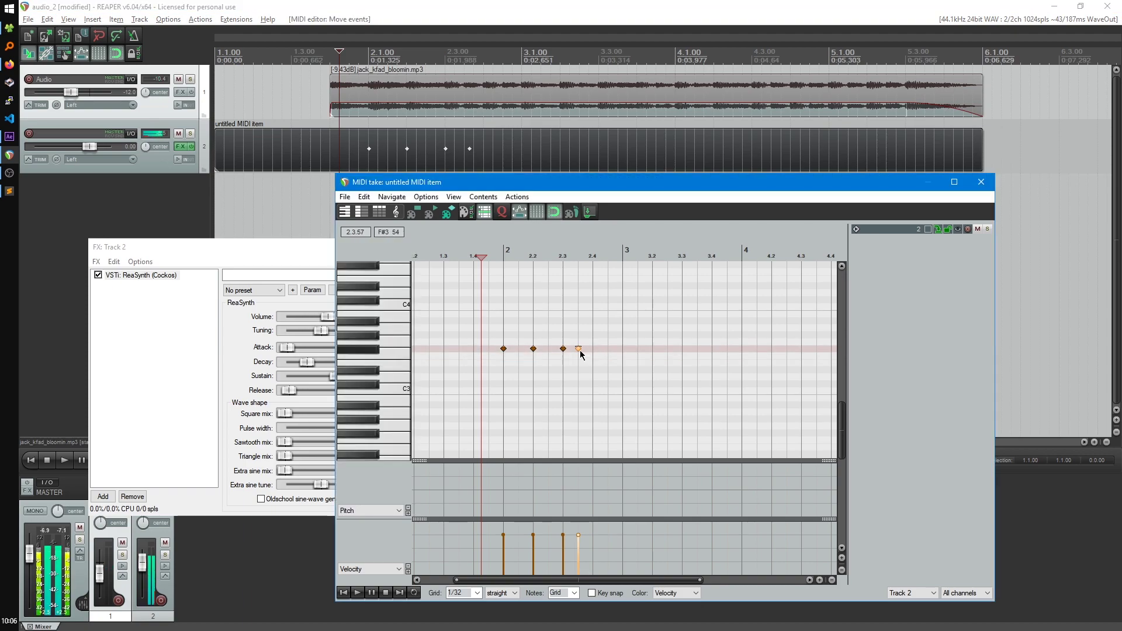
key(space)
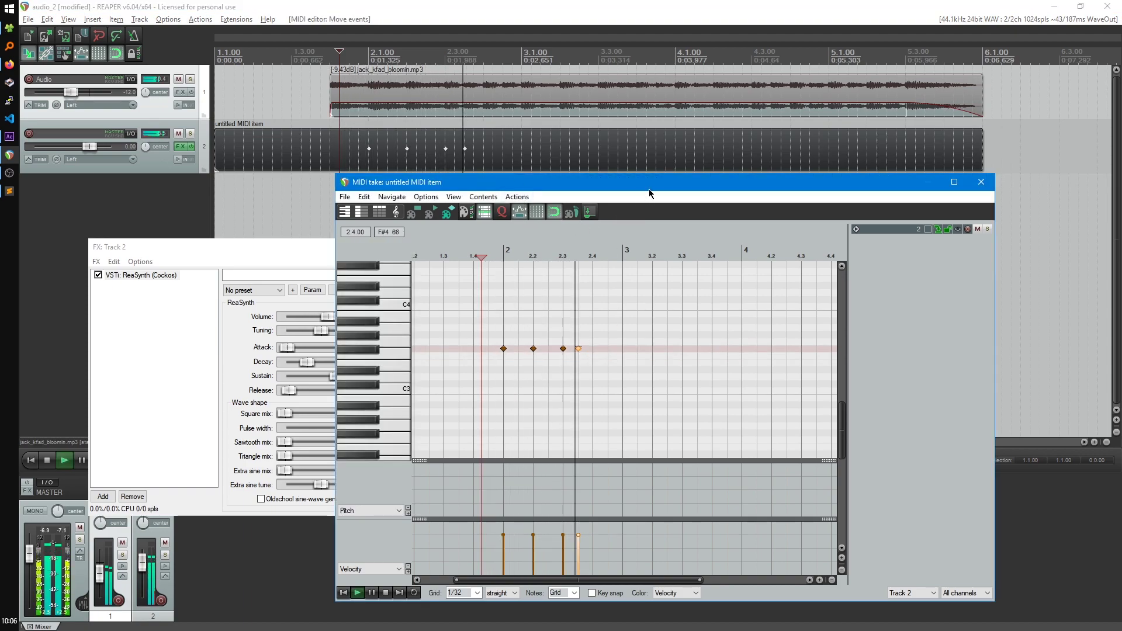
key(space)
drag(250, 250, 236, 249)
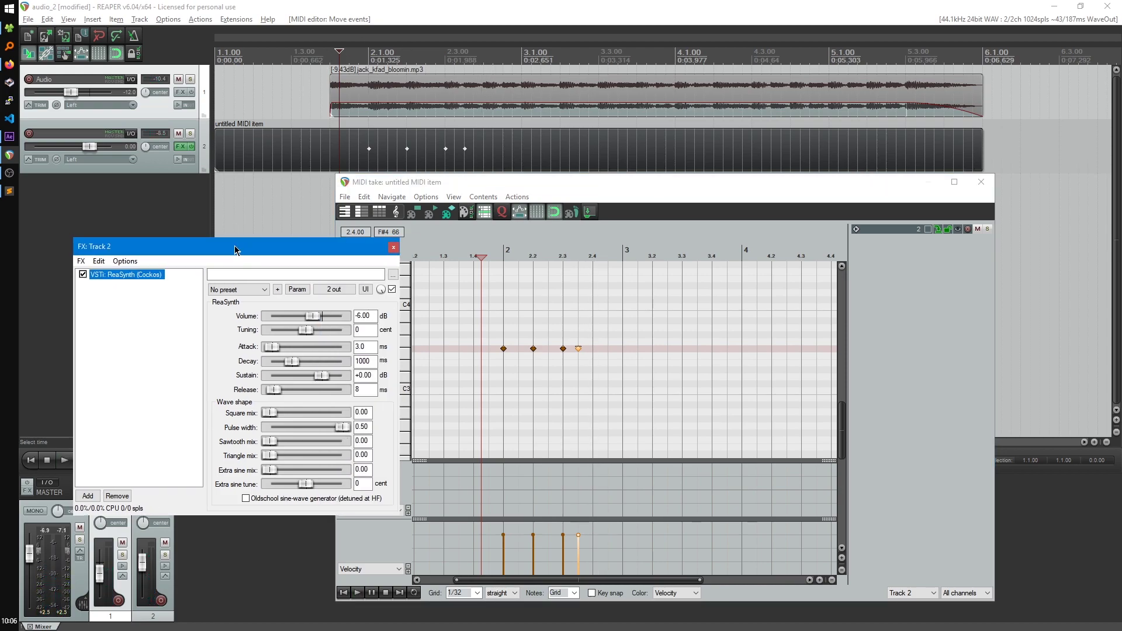
click(394, 248)
Step: Pan the piano roll to review the later notes and set the edit position to the audio start
drag(590, 186, 573, 185)
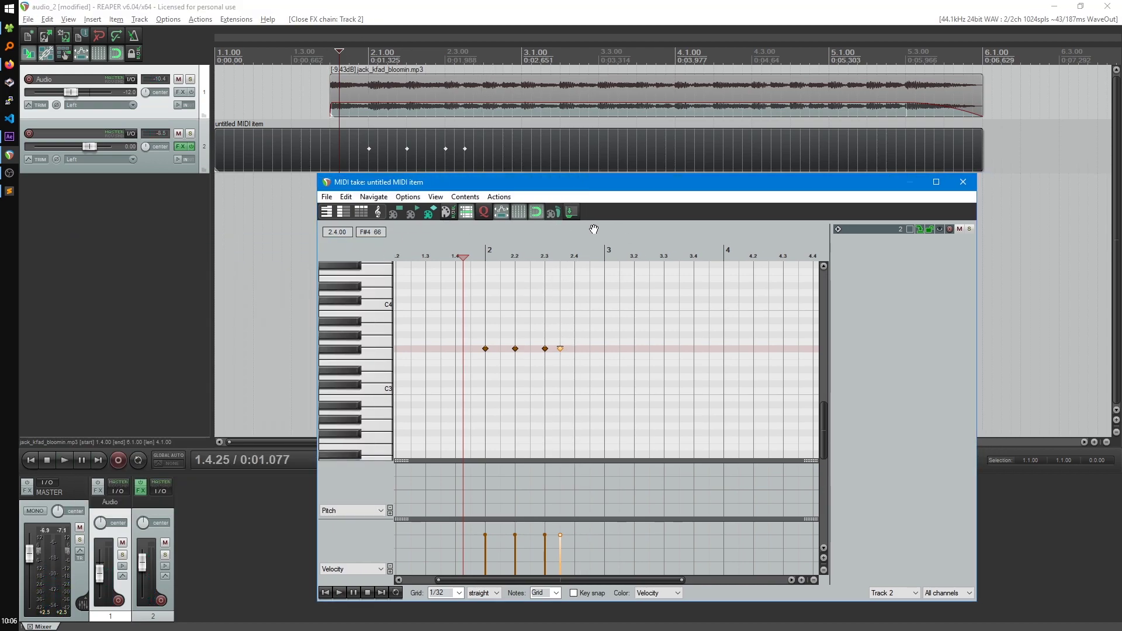
scroll(549, 345, down, 2)
scroll(539, 341, up, 3)
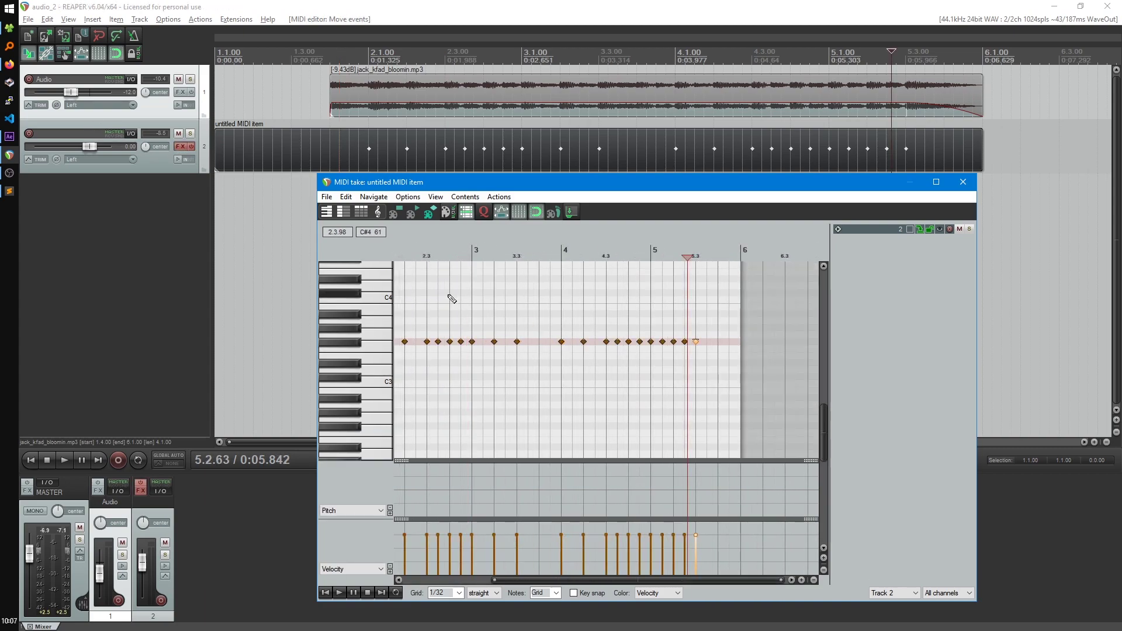
drag(564, 305, 645, 312)
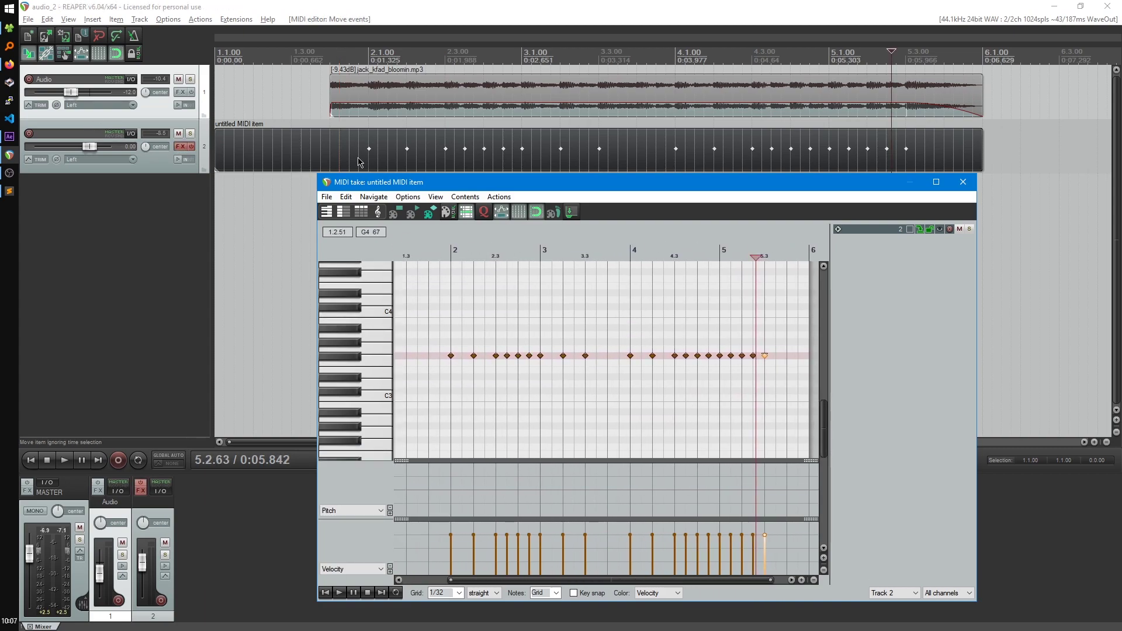
click(341, 47)
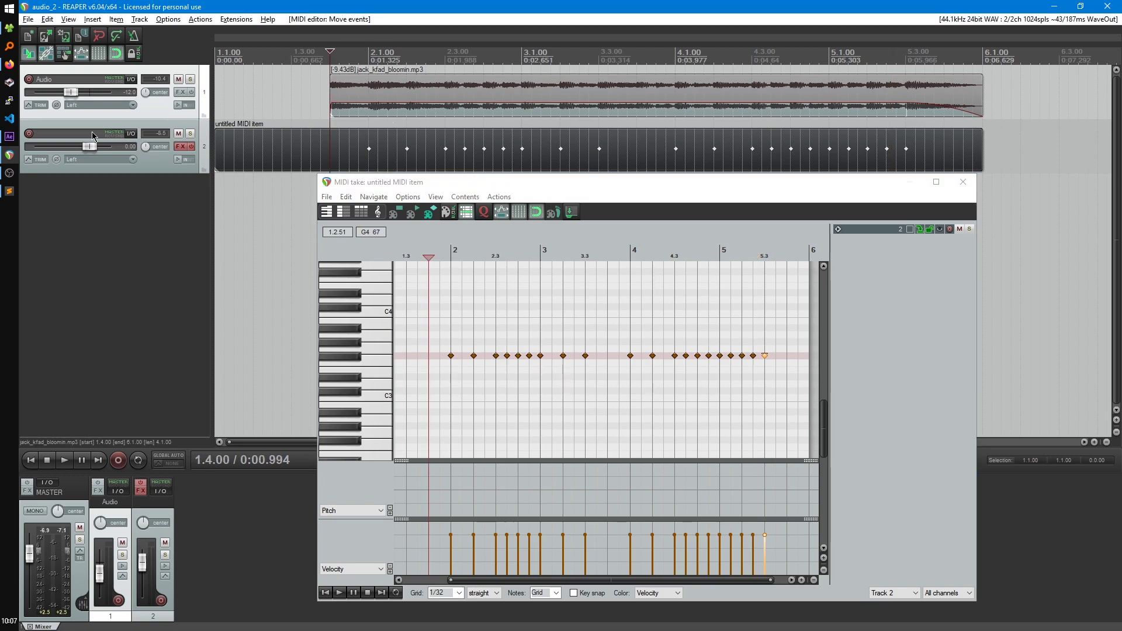
Step: Toggle track 2's synth bypass on and off, close the MIDI editor, and select the MIDI item
click(191, 146)
click(191, 147)
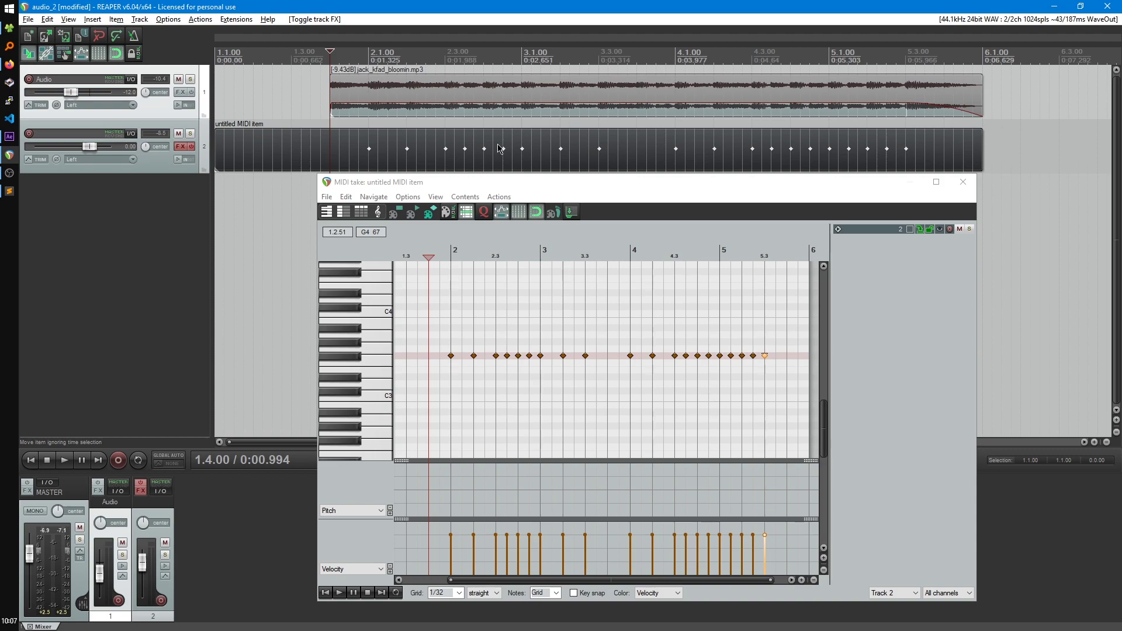
click(963, 182)
click(305, 144)
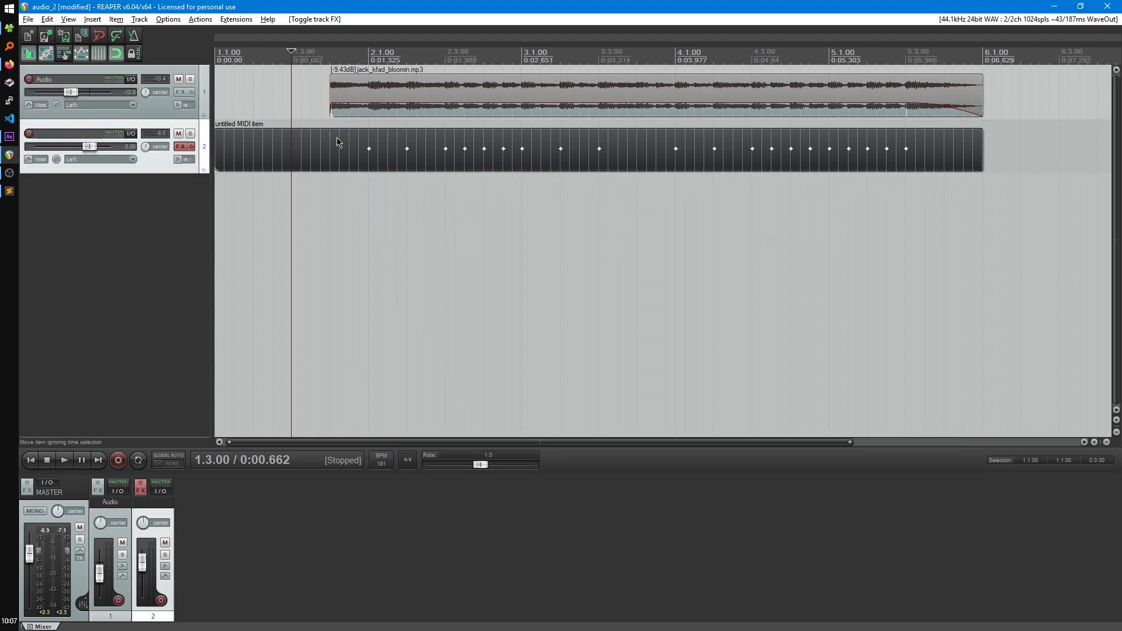
click(32, 19)
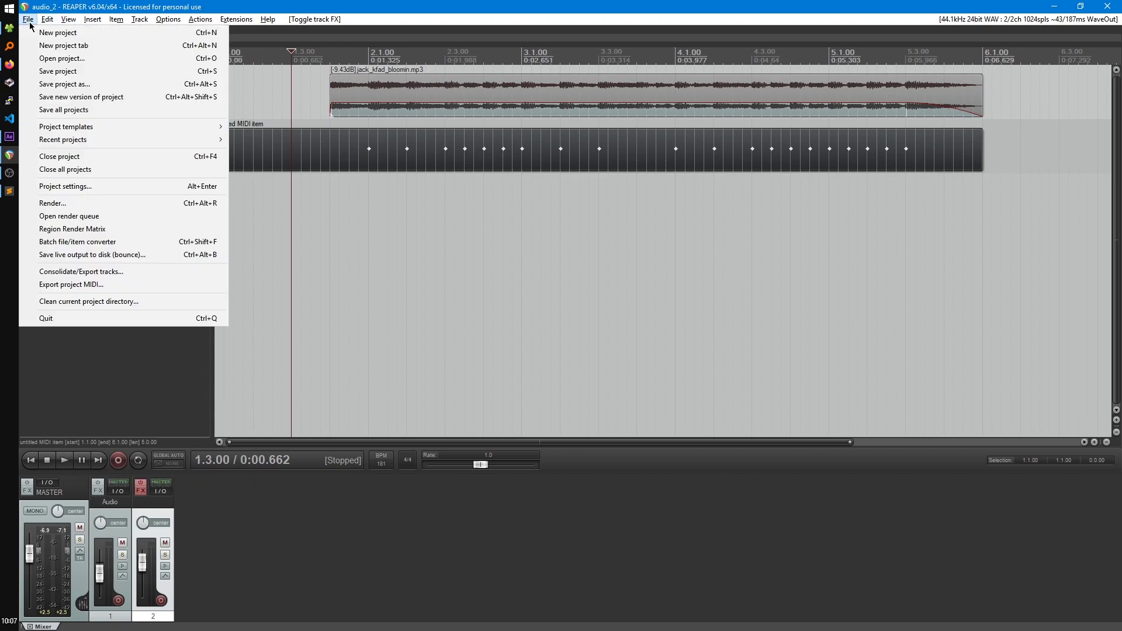
Step: Export the project MIDI with the default audio_2.mid path and dismiss the export window
click(73, 285)
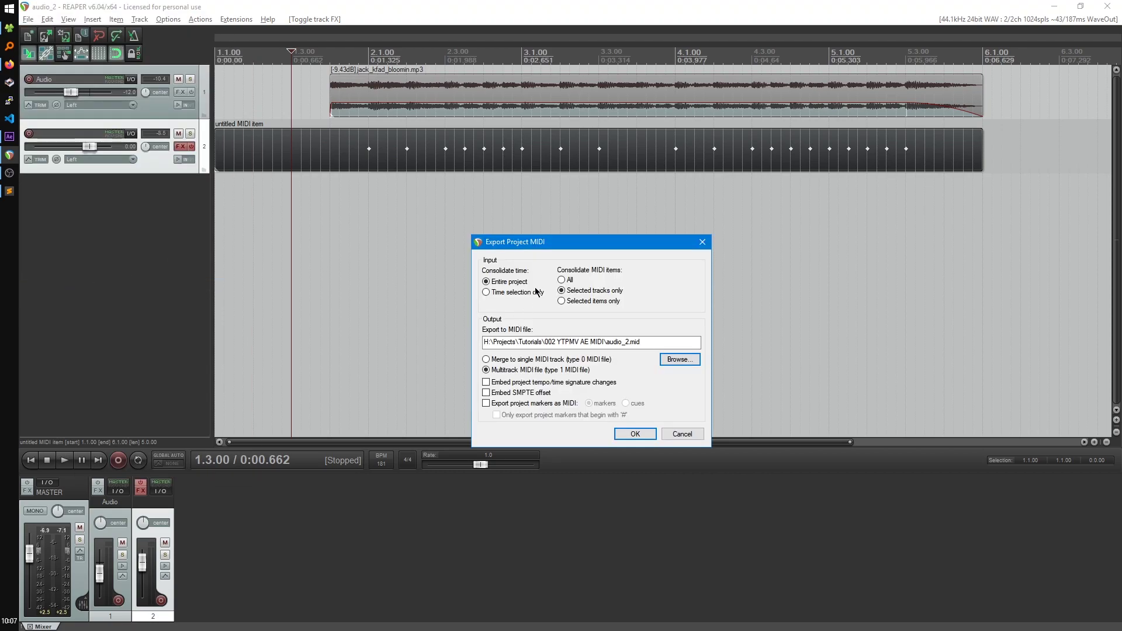
drag(570, 245, 517, 247)
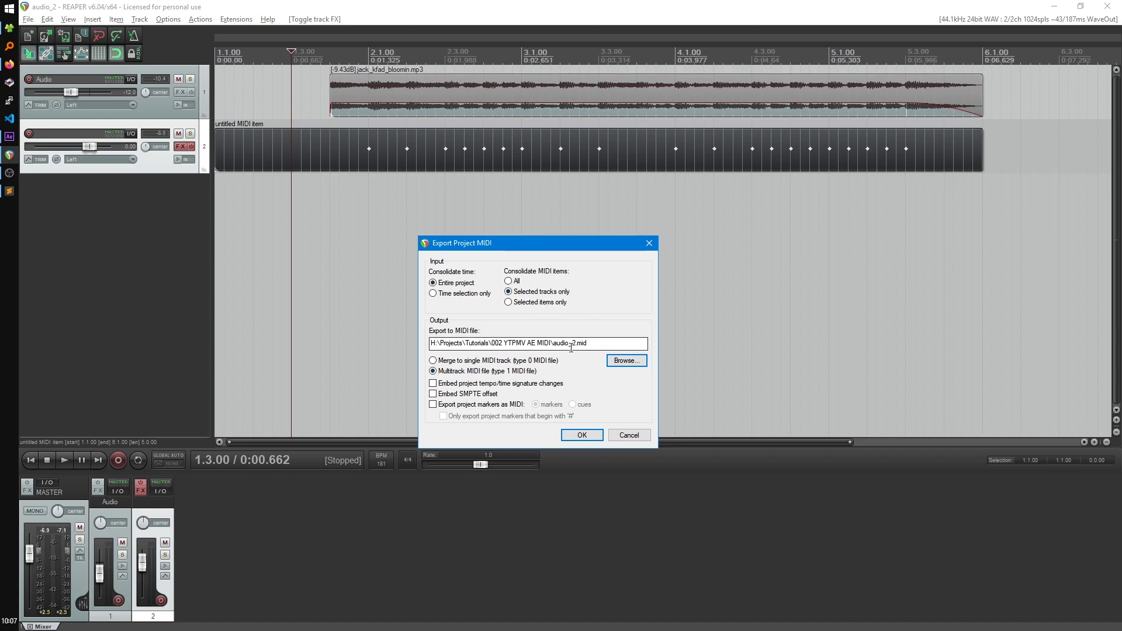
click(585, 436)
click(470, 376)
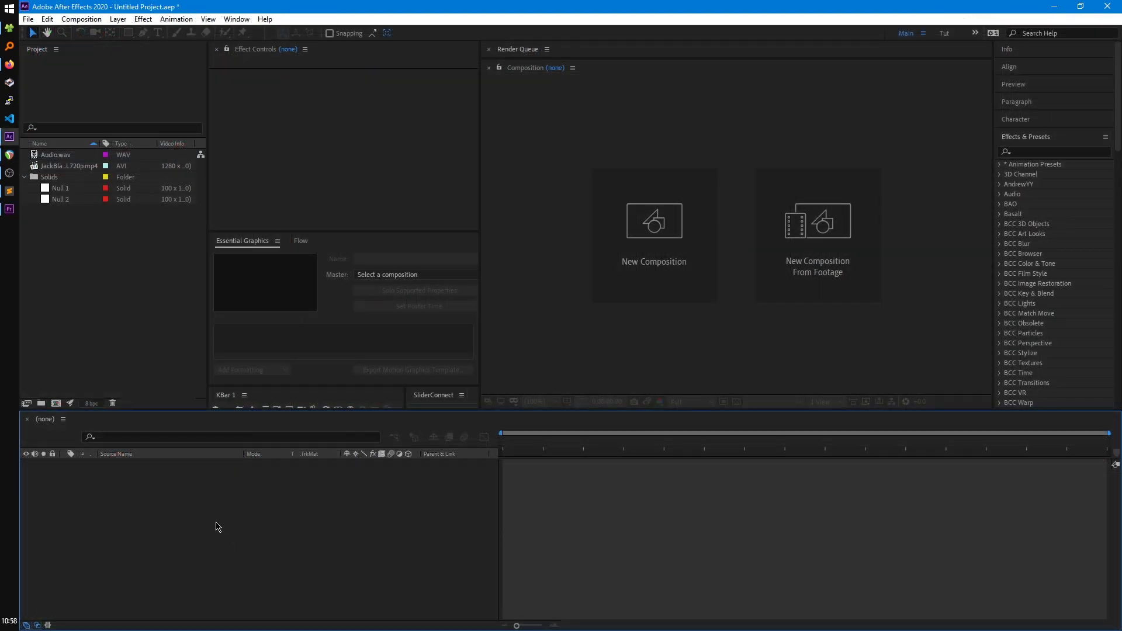
Step: Create a composition named _Main and add Audio.wav to it
click(57, 404)
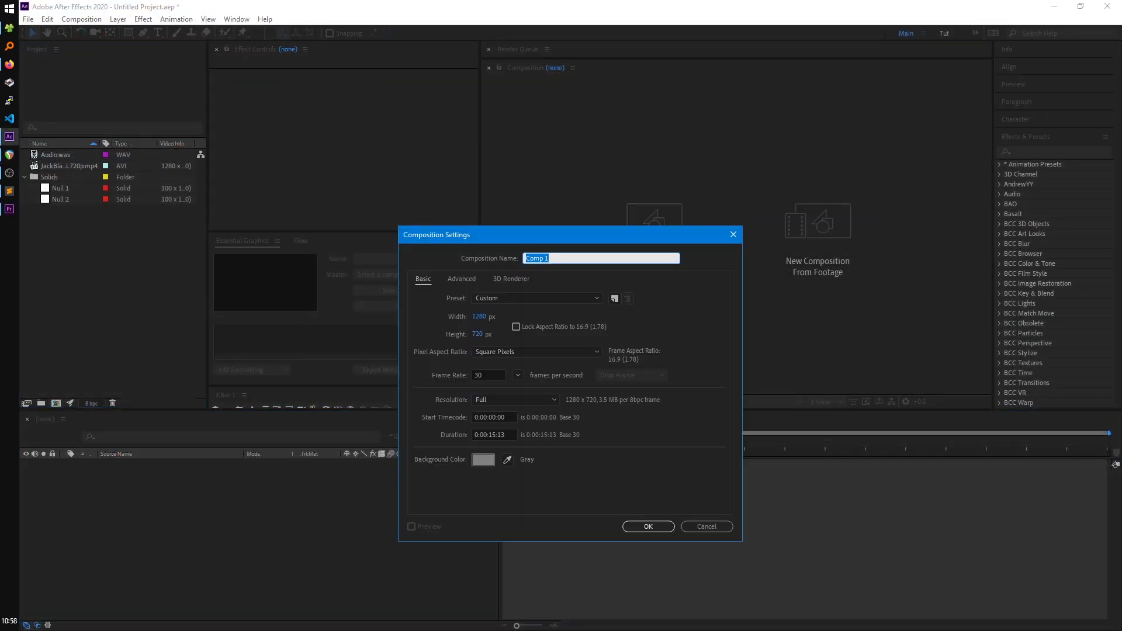
text(_Main)
key(Return)
drag(52, 166, 120, 483)
Step: End the work area at 0:00:06:18 and trim the _Main comp to it
drag(747, 444, 340, 533)
key(n)
right_click(735, 454)
click(784, 494)
click(248, 533)
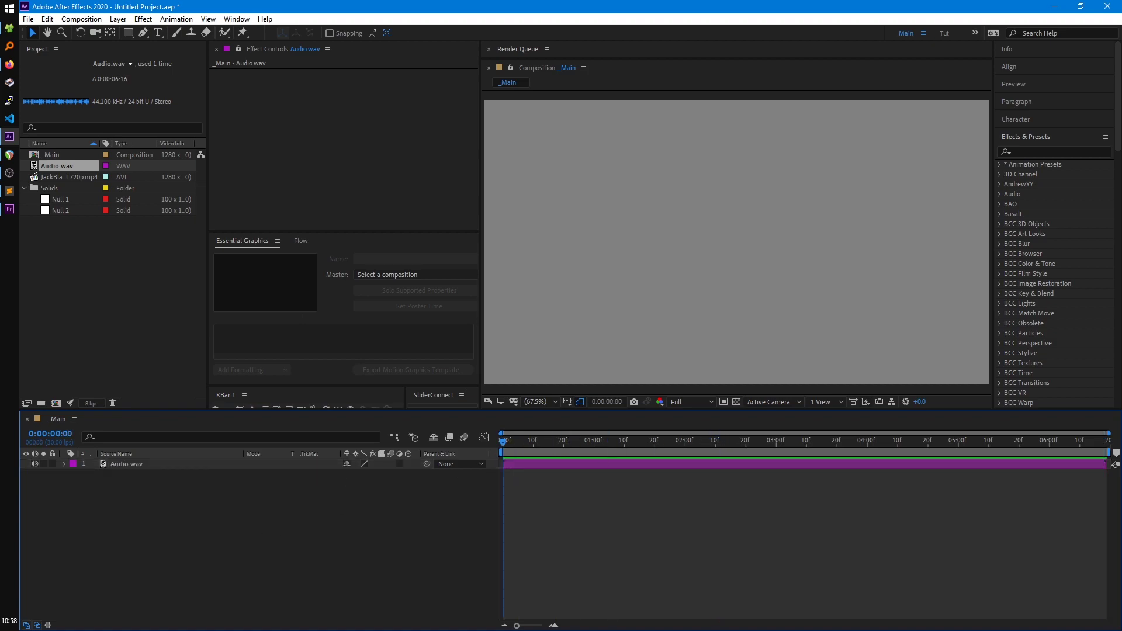
Step: Switch to the om_midi blog post in the browser and move its window aside
key(alt+Tab)
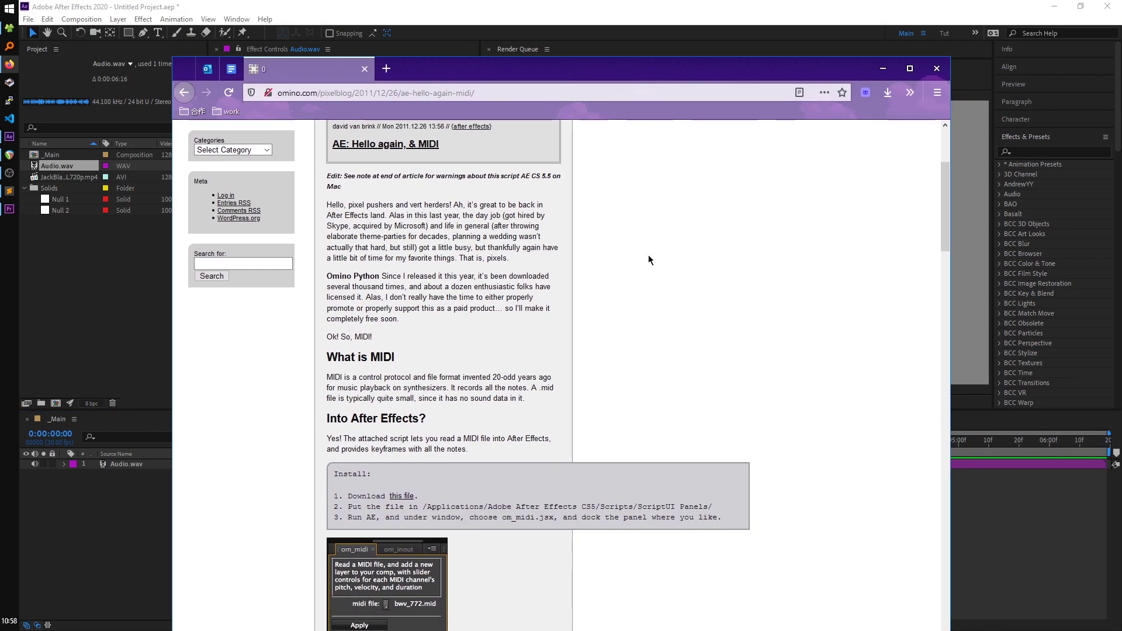
scroll(629, 291, up, 3)
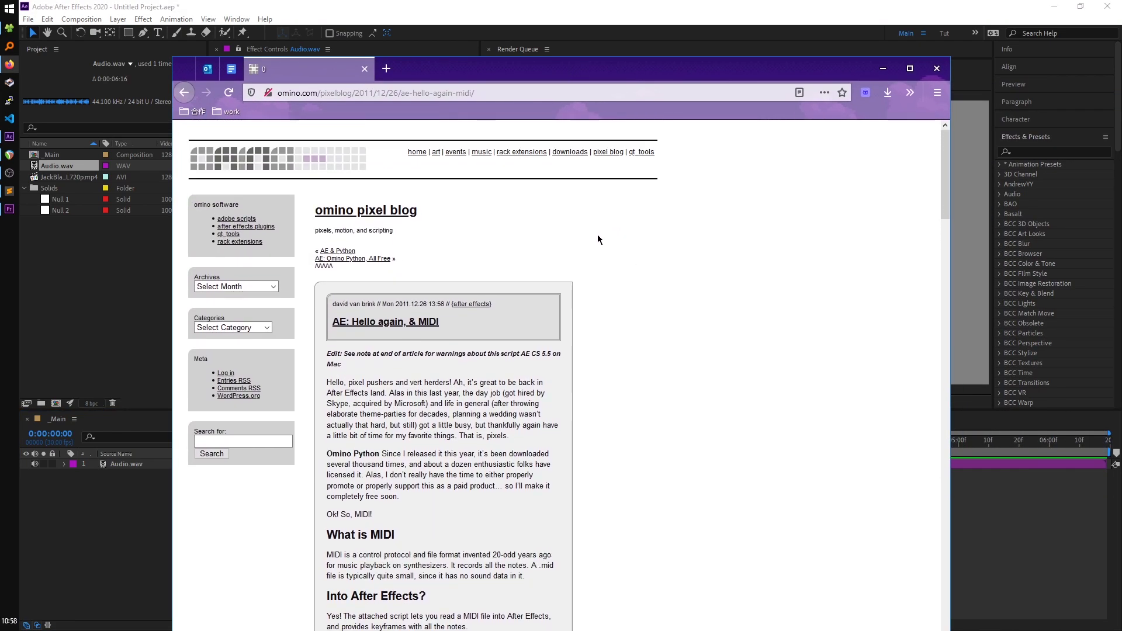
scroll(598, 234, down, 4)
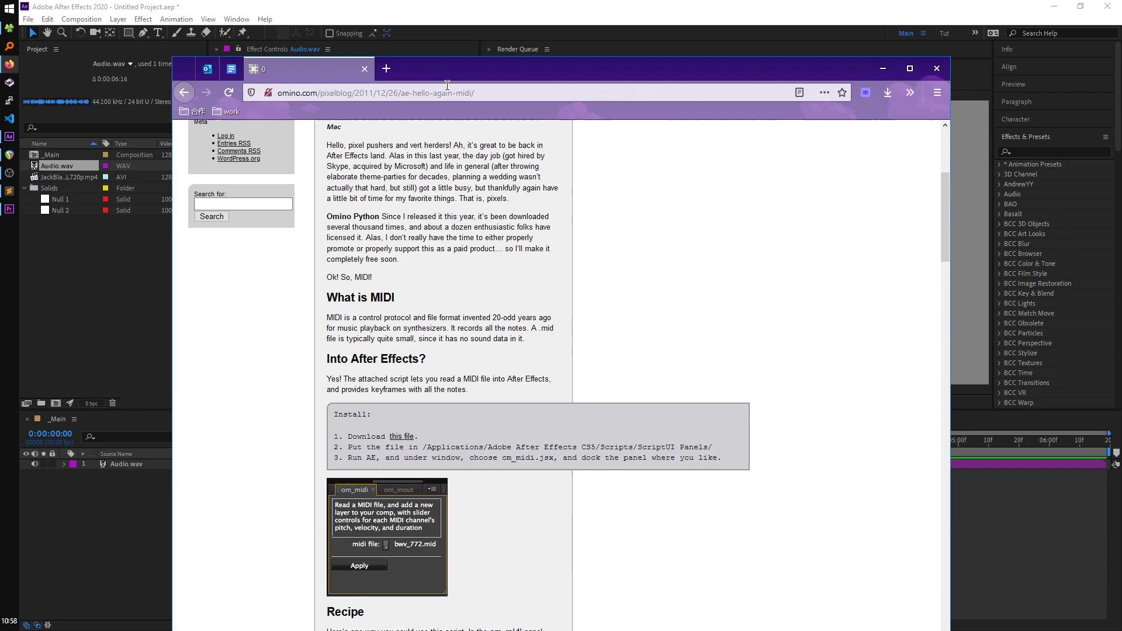
drag(443, 77, 692, 52)
Step: Run the recent om_midi.jsx script and dock its panel under Effect Controls
key(alt+Tab)
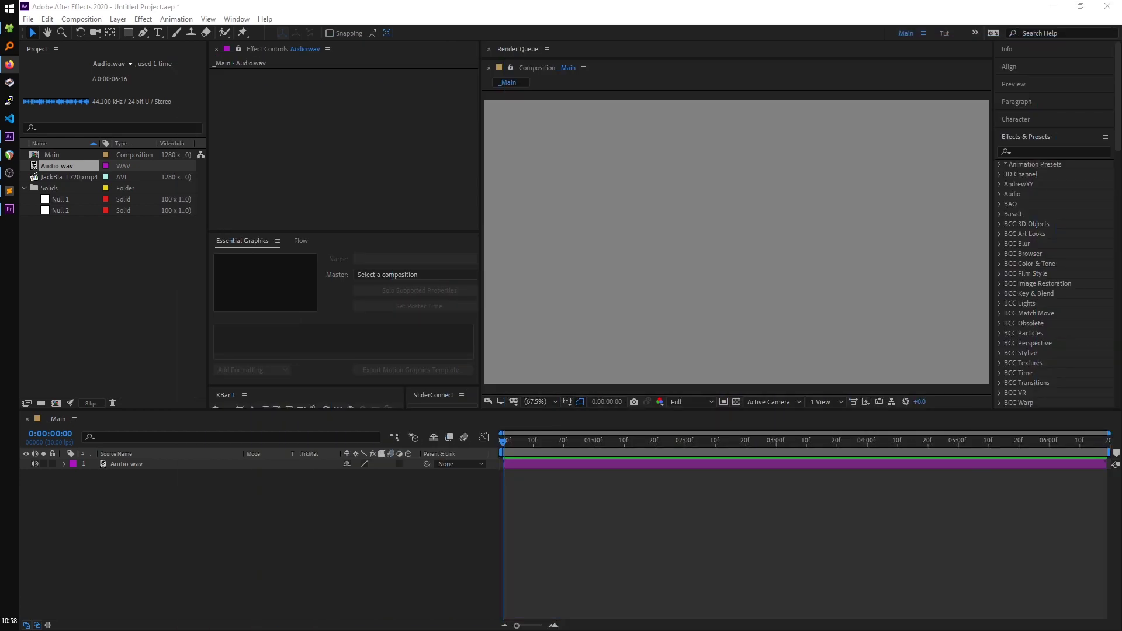
click(28, 19)
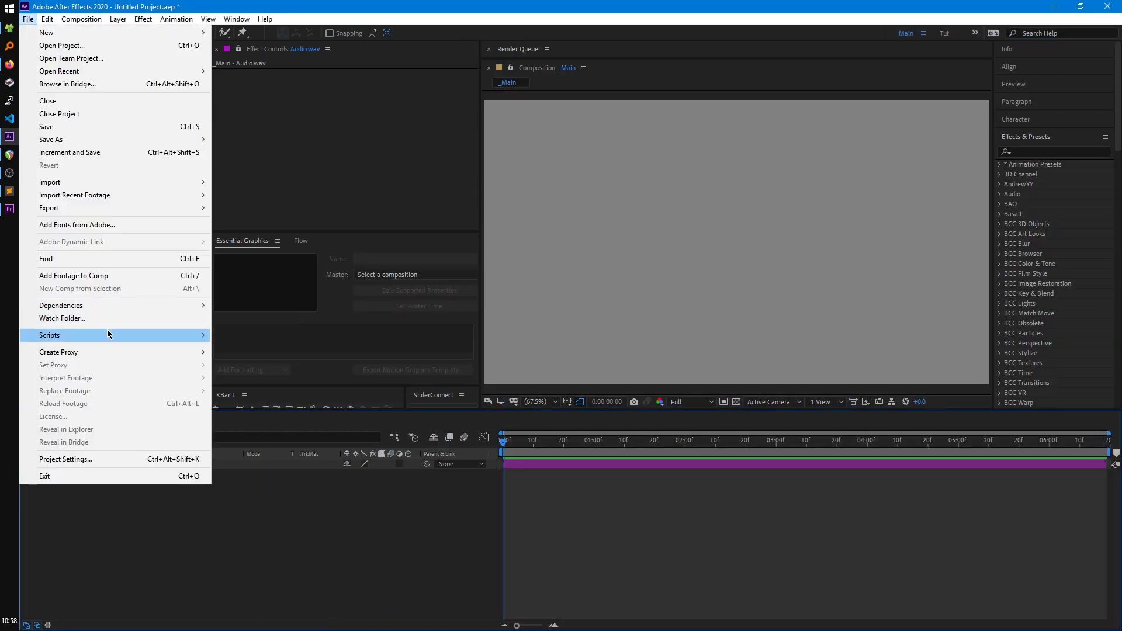
mouse_move(117, 334)
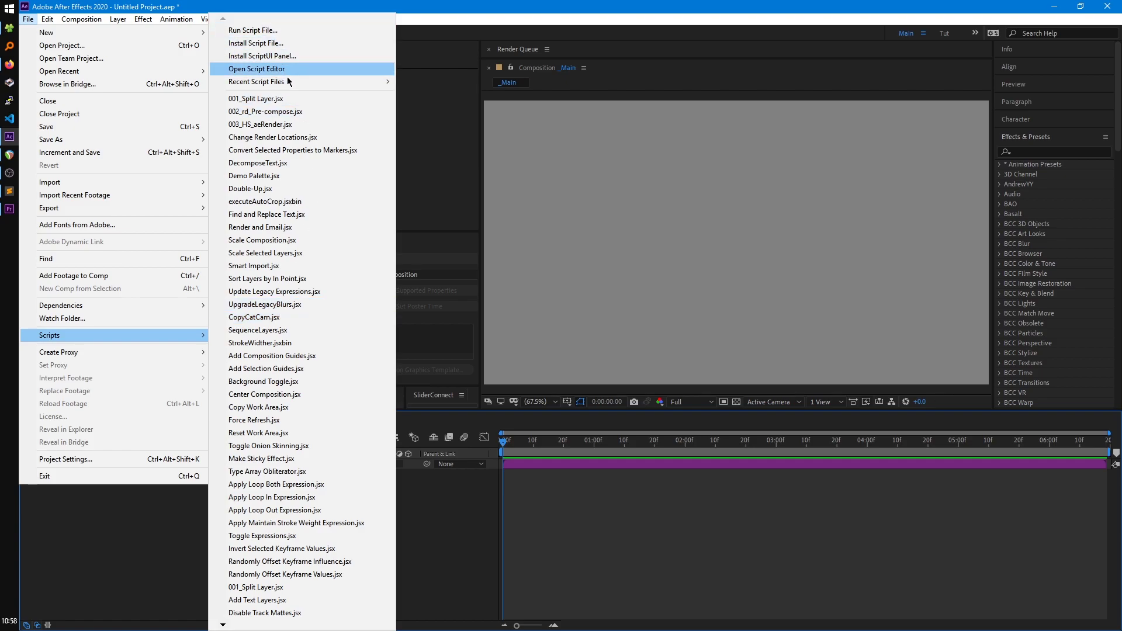
mouse_move(305, 82)
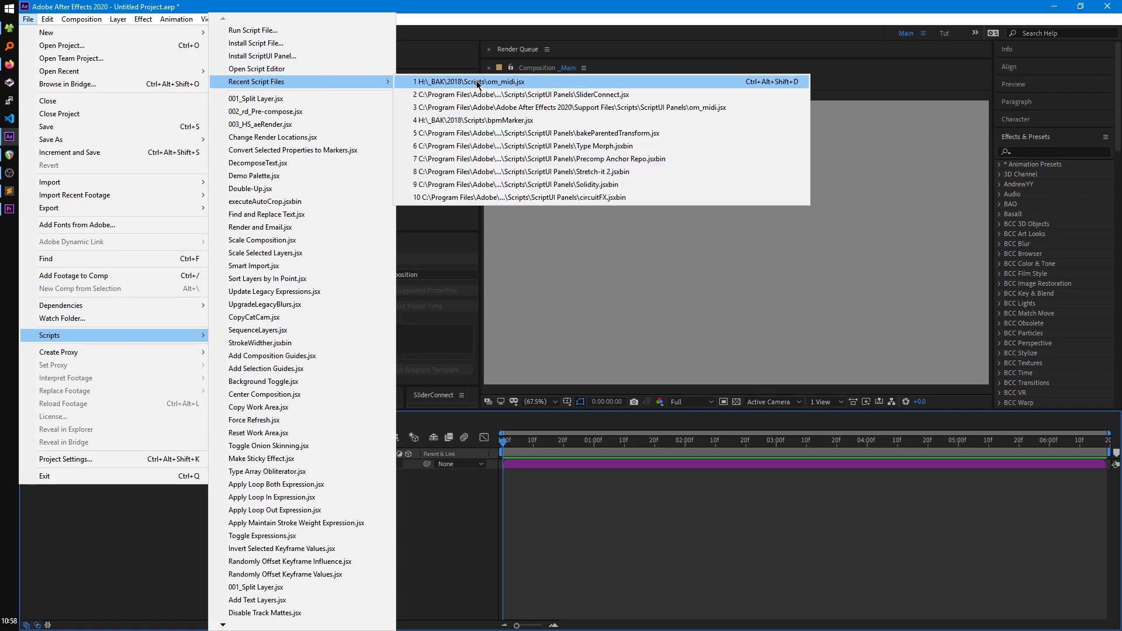
click(450, 82)
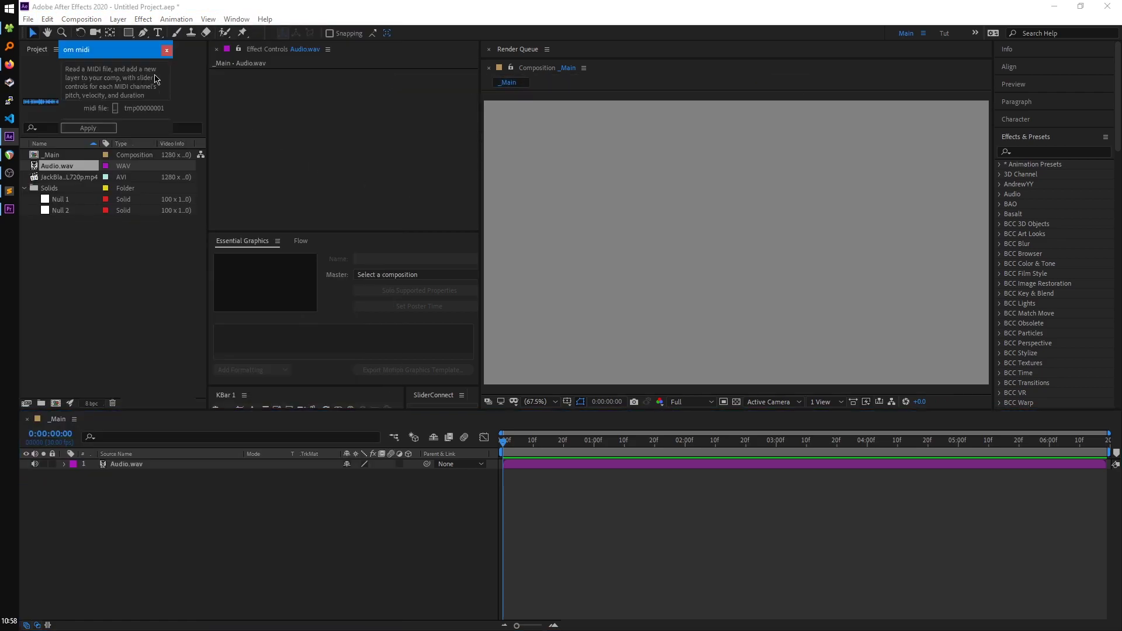
drag(114, 53, 263, 94)
Step: Pick audio_2.mid from the 002 YTPMV AE MIDI folder and apply it
click(265, 152)
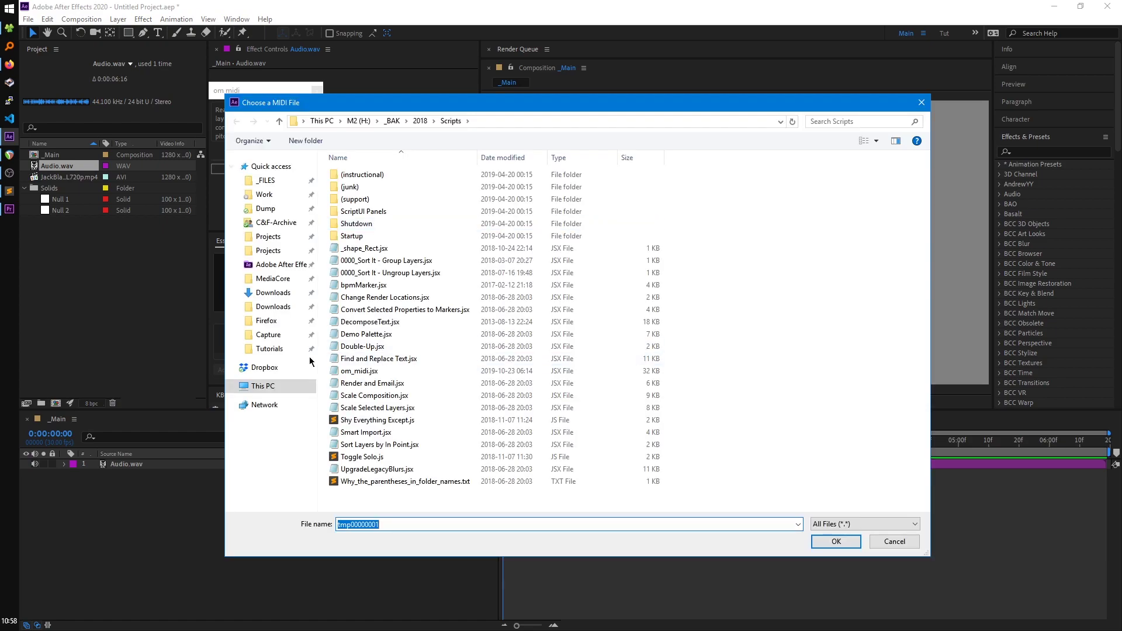
click(270, 349)
double_click(366, 200)
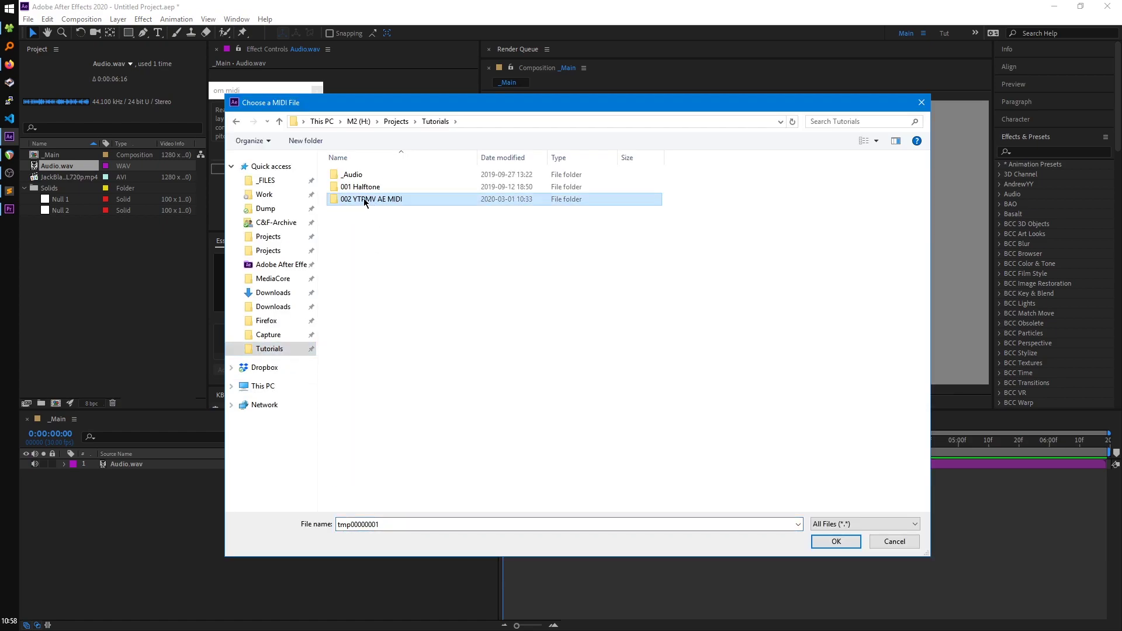
click(362, 273)
double_click(362, 273)
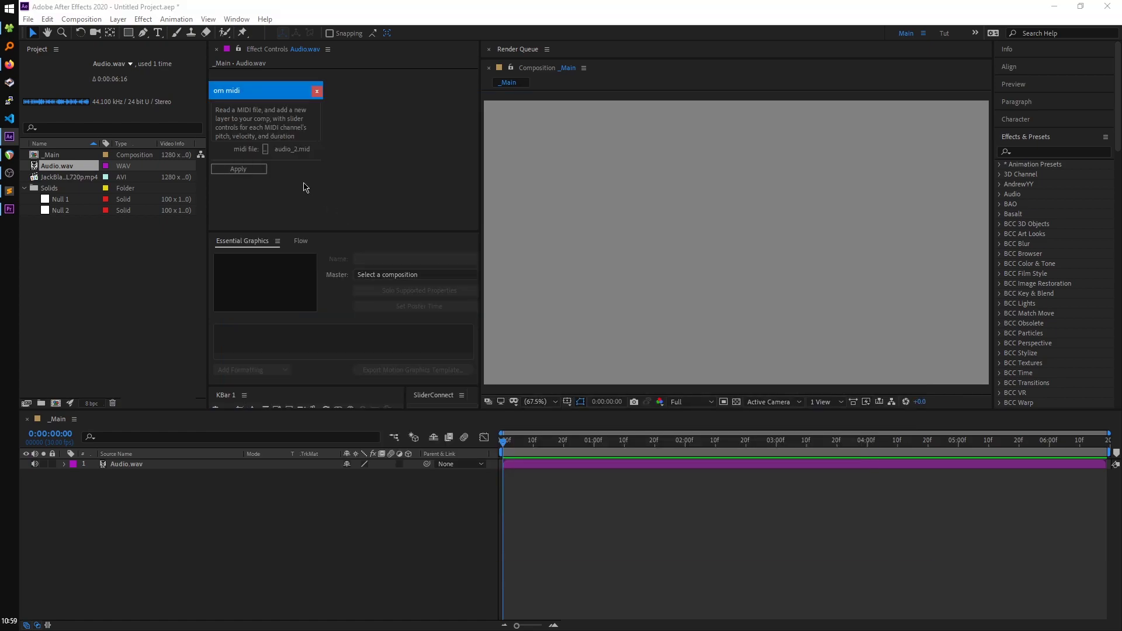
click(239, 169)
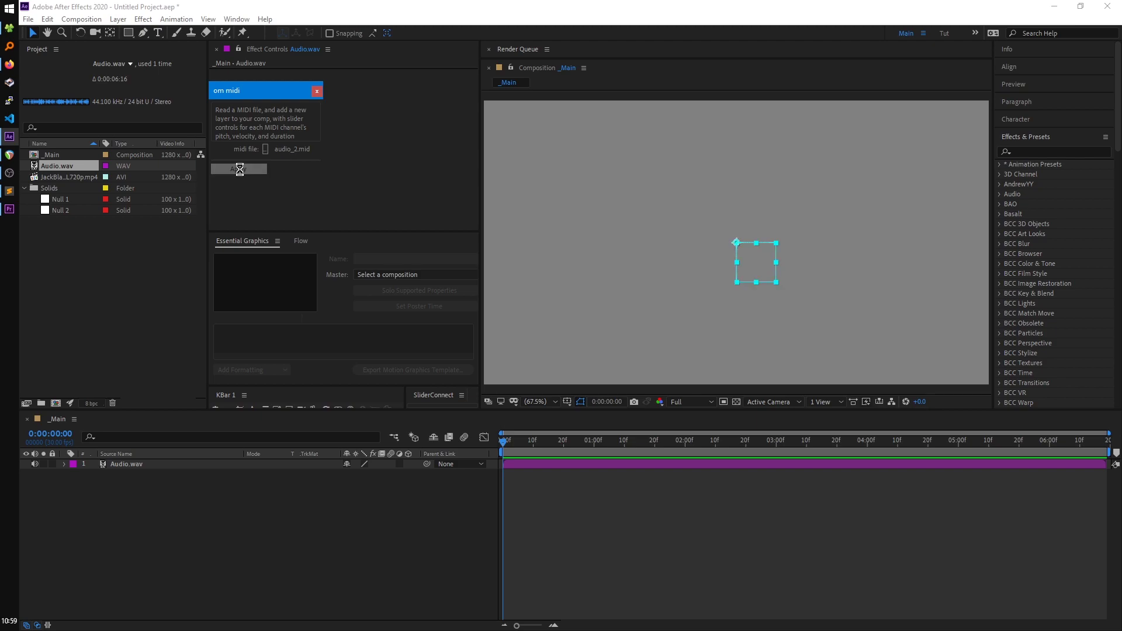
Step: Close the om midi panel and delete ch_0_pitch and ch_0_vel from Null 3, keeping ch_0_dur keyframes
click(318, 92)
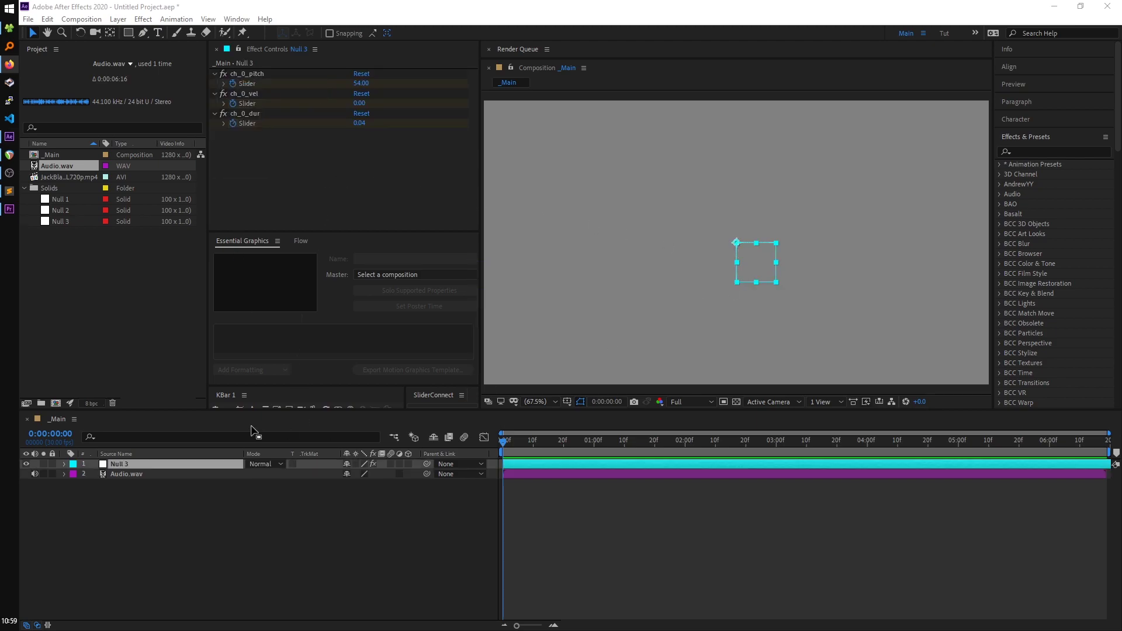
click(188, 463)
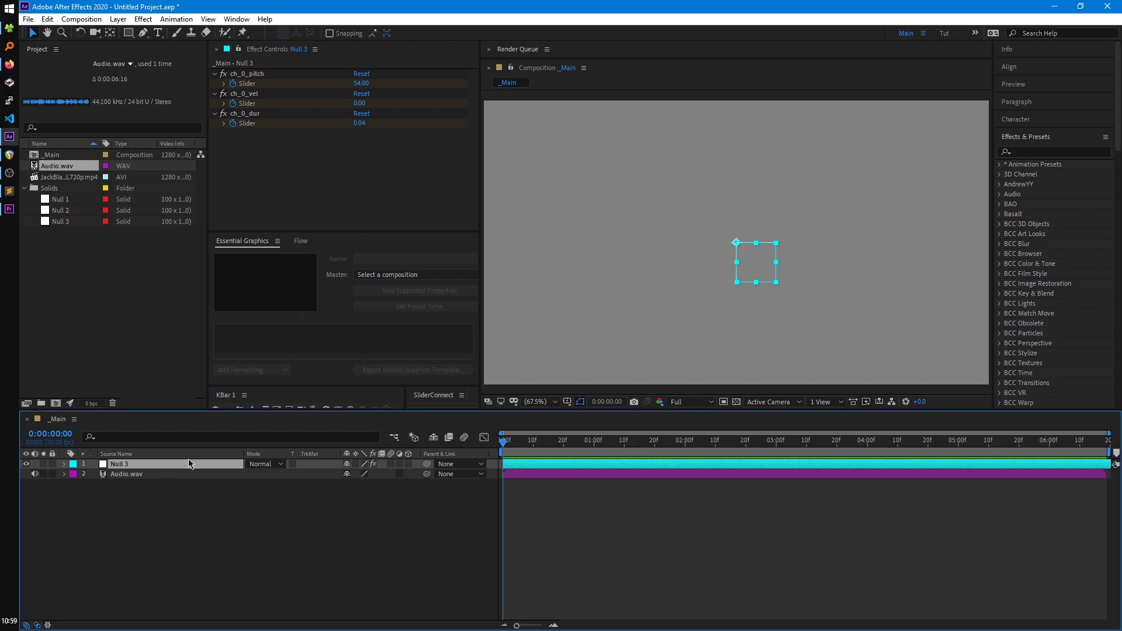
key(u)
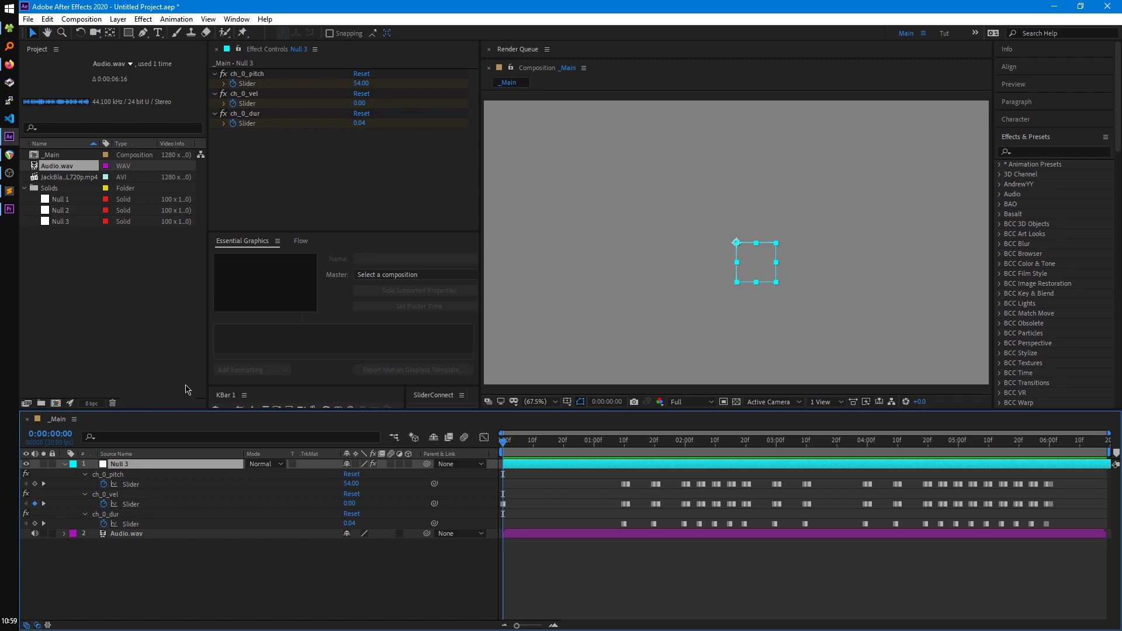
click(251, 75)
shift+click(251, 95)
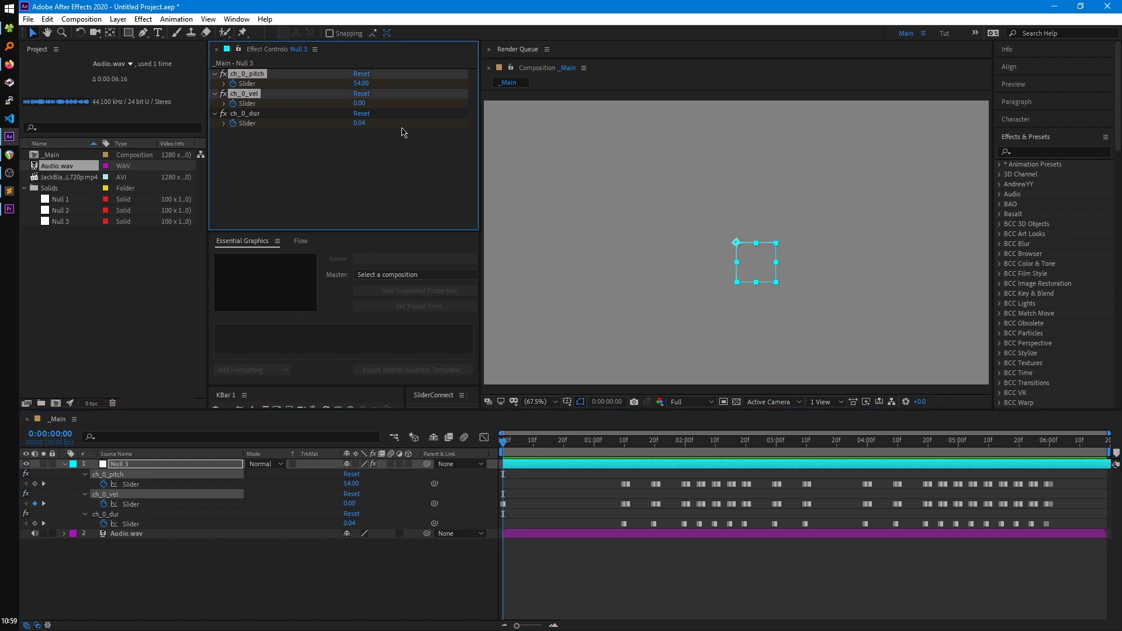
key(Delete)
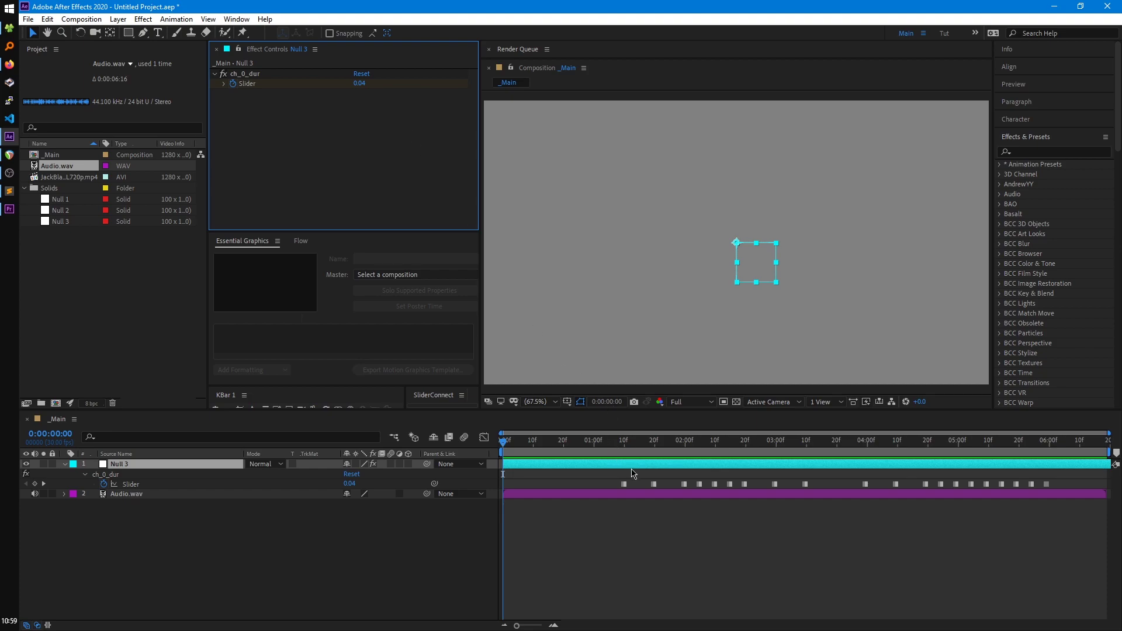
drag(608, 479, 1056, 498)
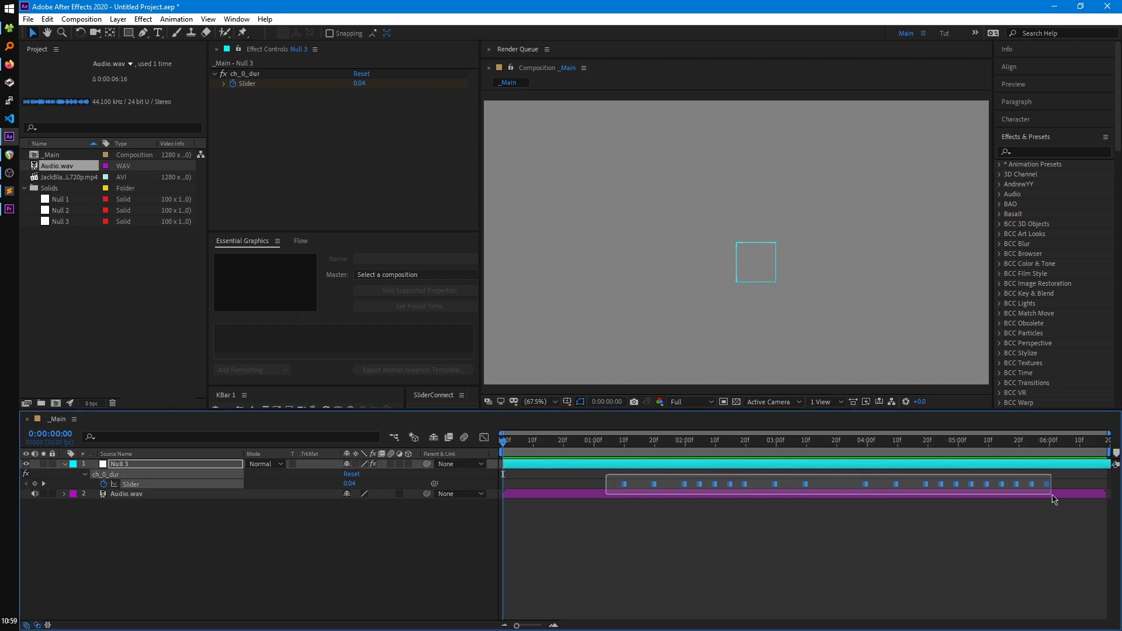
click(834, 523)
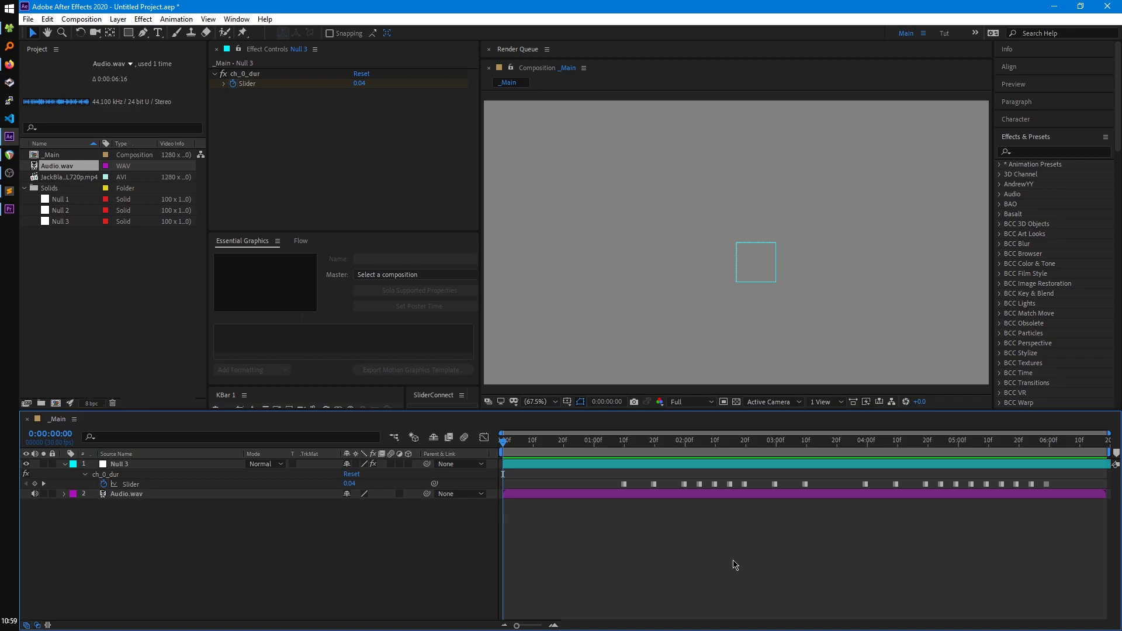
click(186, 350)
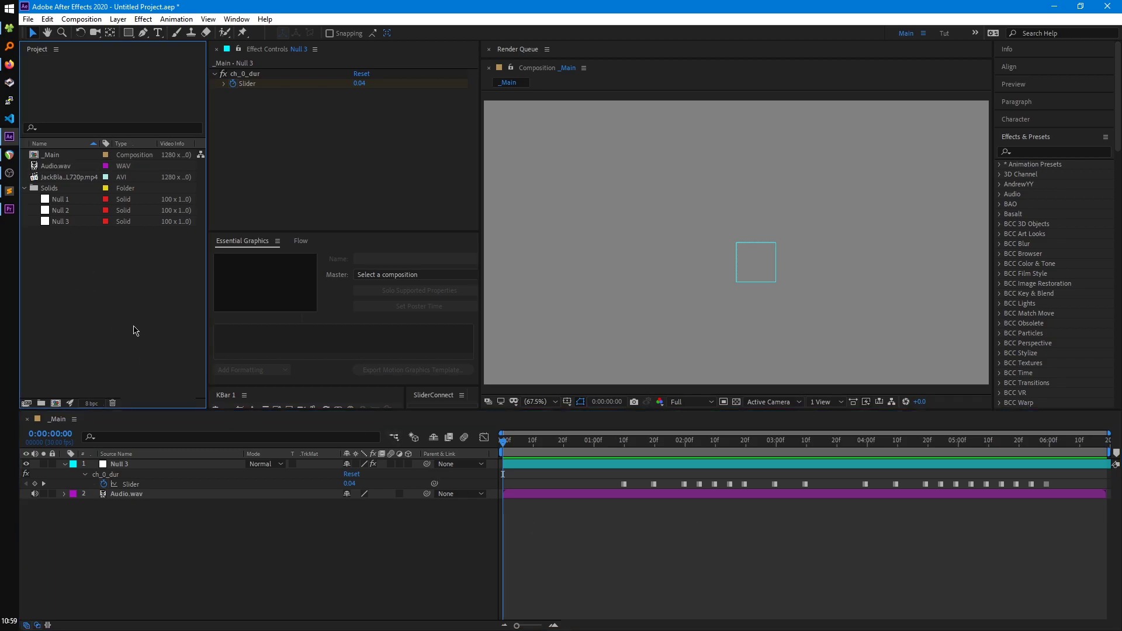
Step: Make a composition from the video clip and trim it to a 20-frame sample near 14 seconds
click(54, 178)
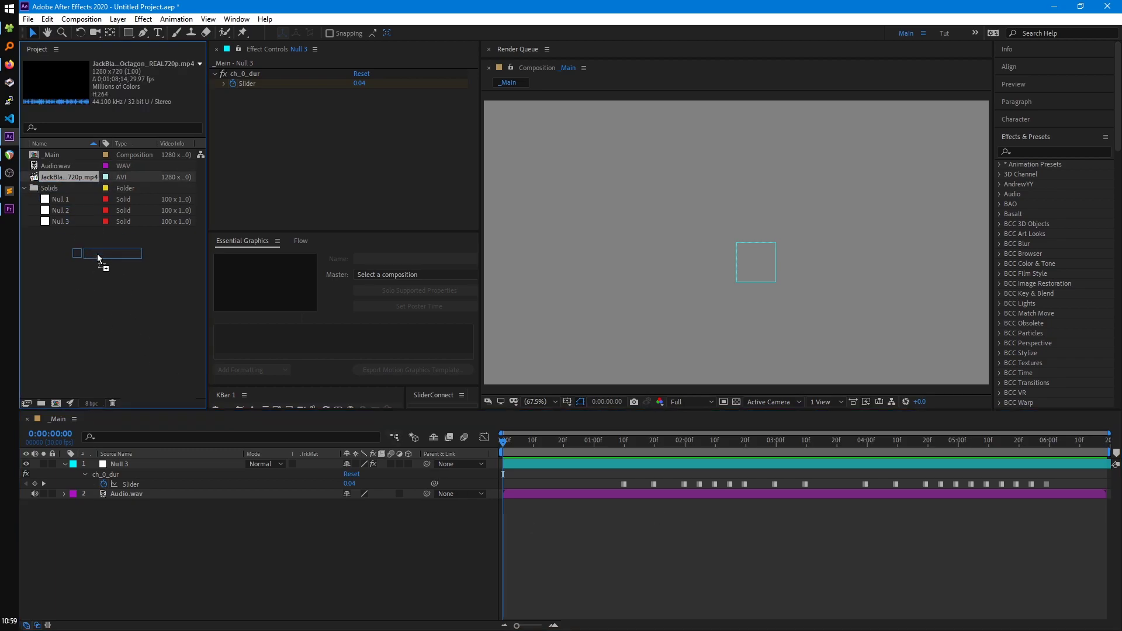
drag(62, 181, 56, 402)
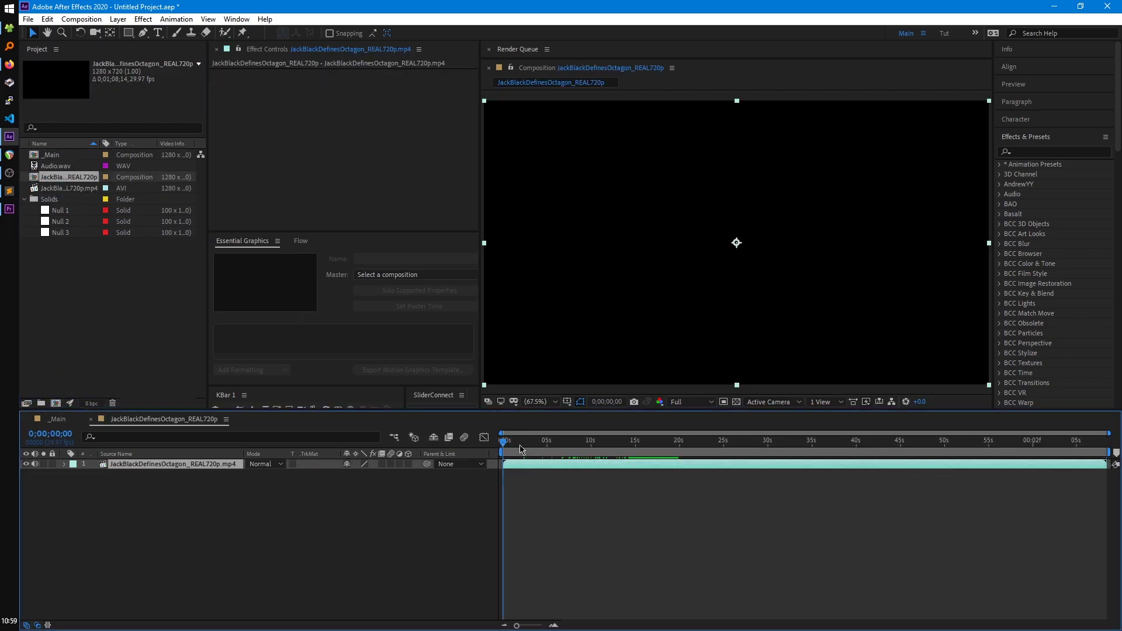
drag(522, 449, 647, 447)
key(=)
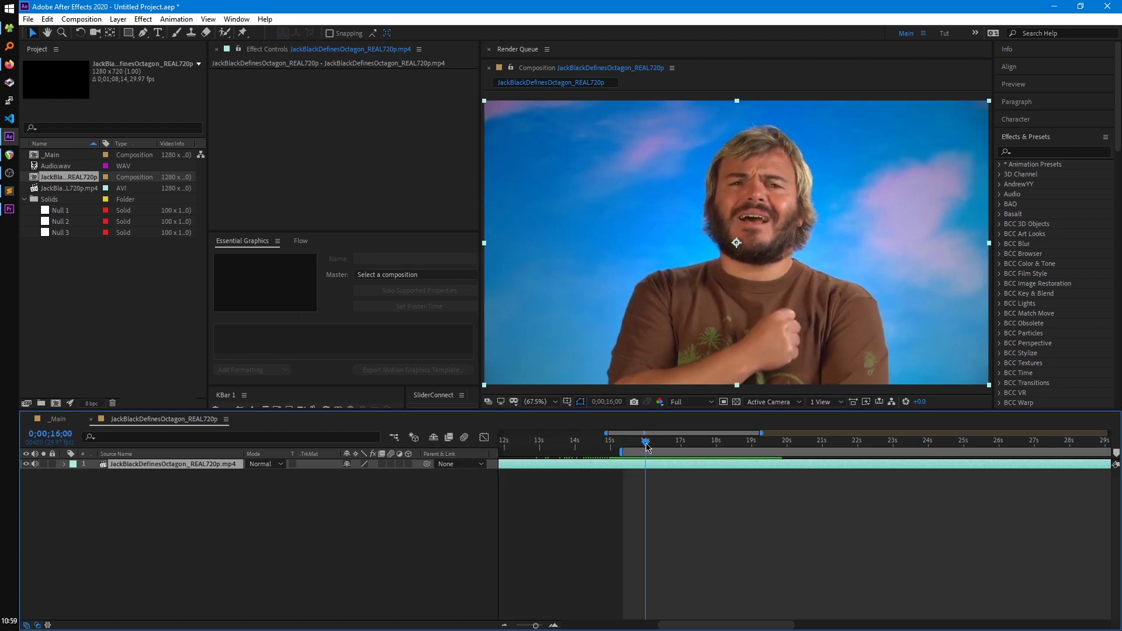
right_click(647, 448)
click(663, 458)
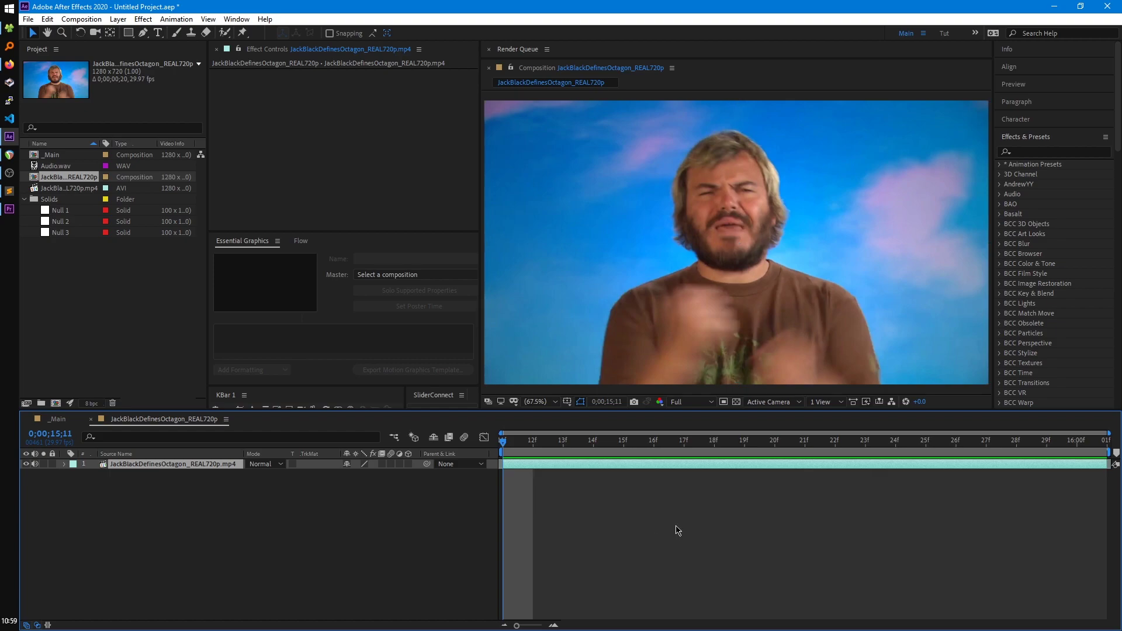
key(space)
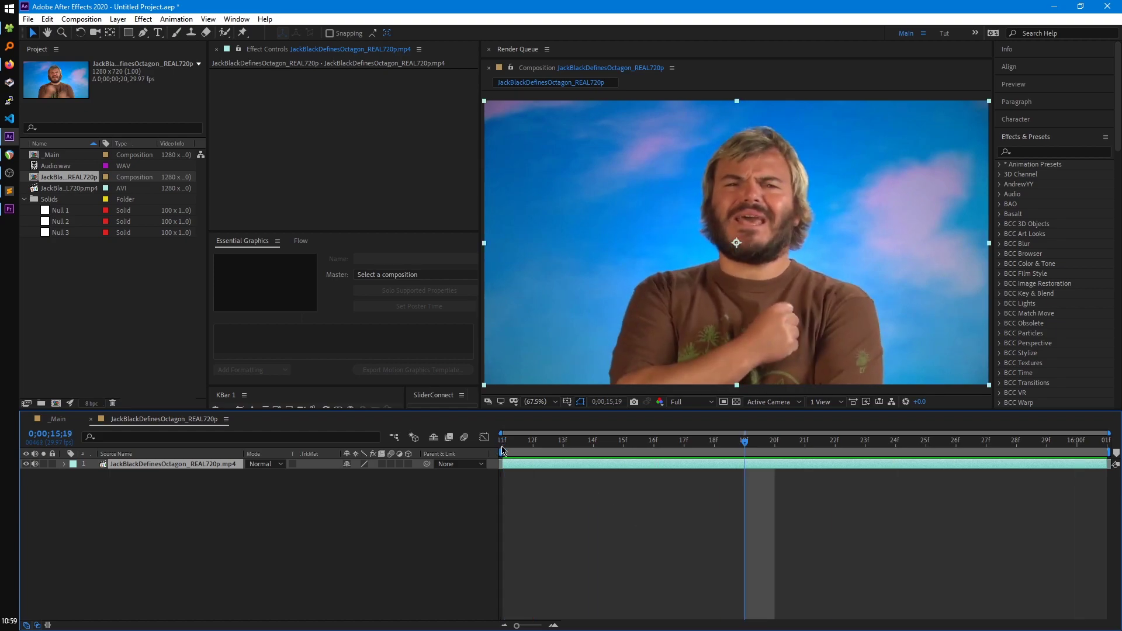
click(502, 447)
Step: Rename the composition to SAMP_Man in Composition Settings
click(226, 419)
click(304, 199)
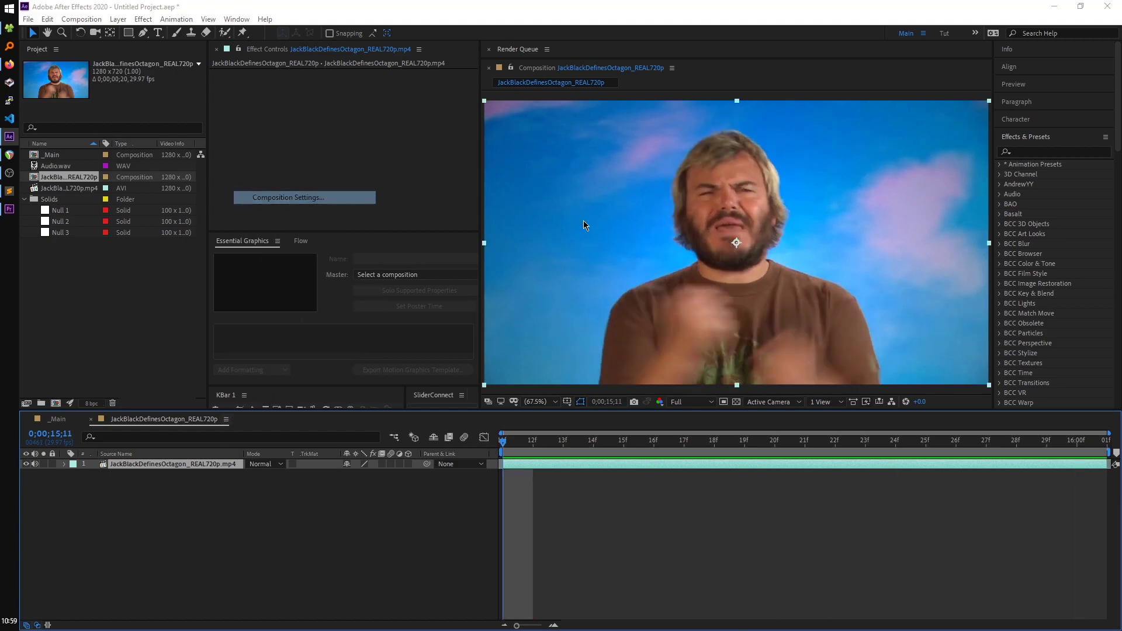
text(SAMP)
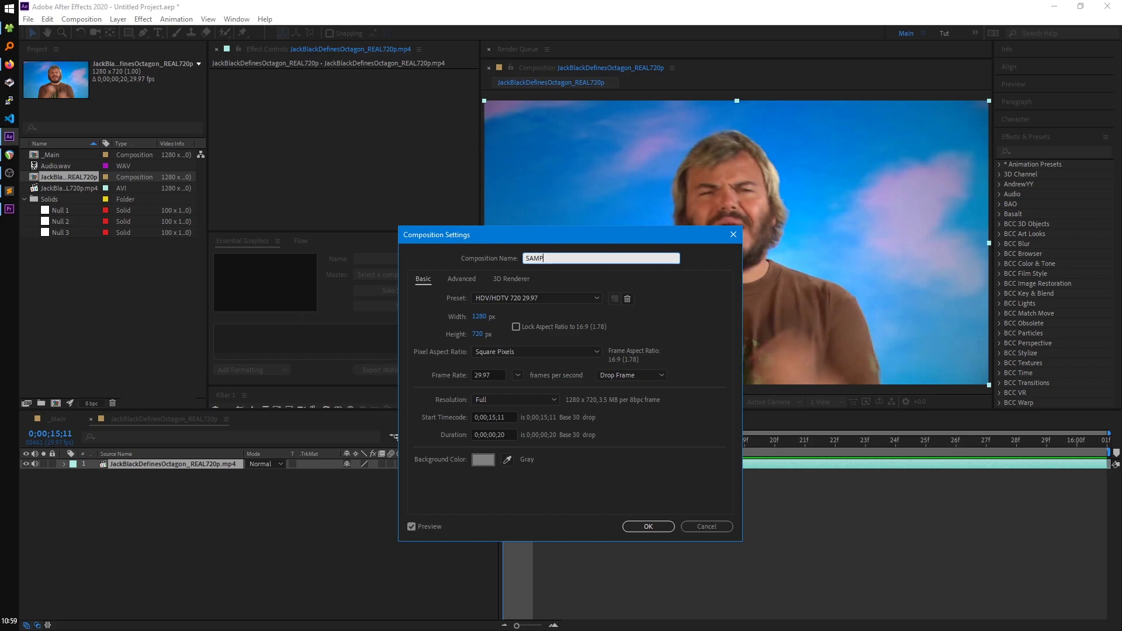
text(_Man)
key(Return)
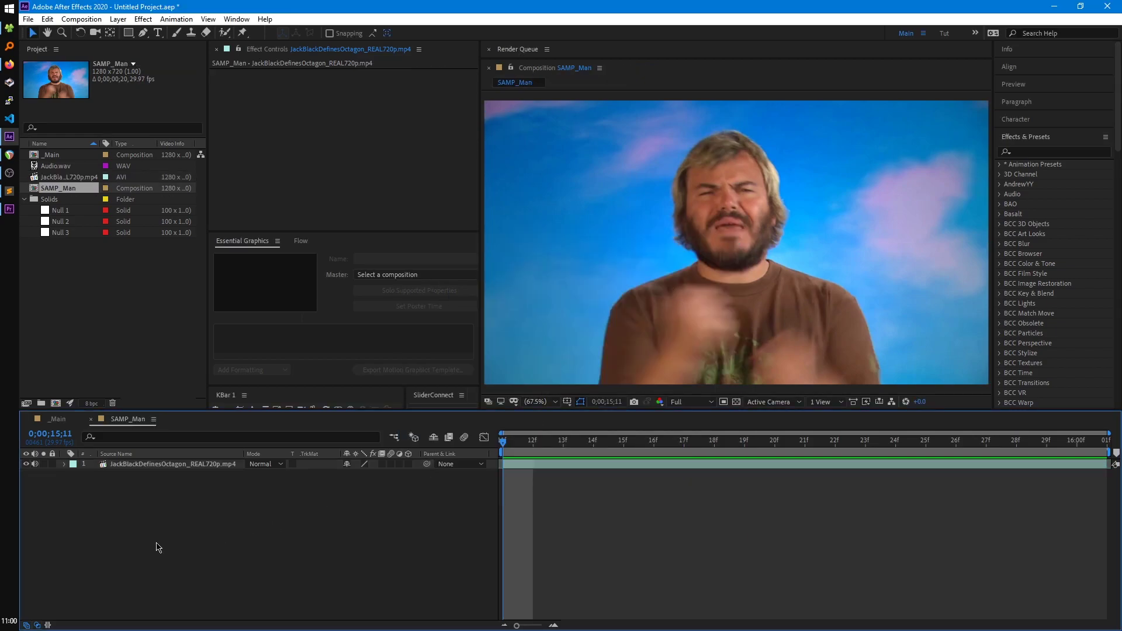
Step: Add the SAMP_Man comp as the top layer of _Main, above Null 3 and Audio.wav
click(56, 419)
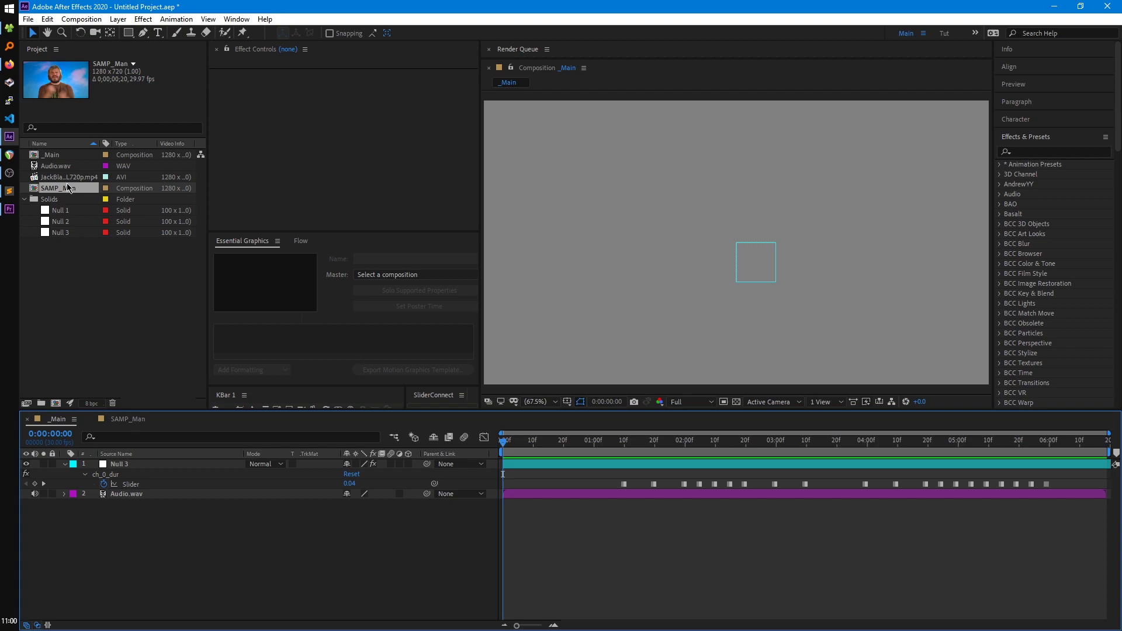
drag(130, 390, 128, 460)
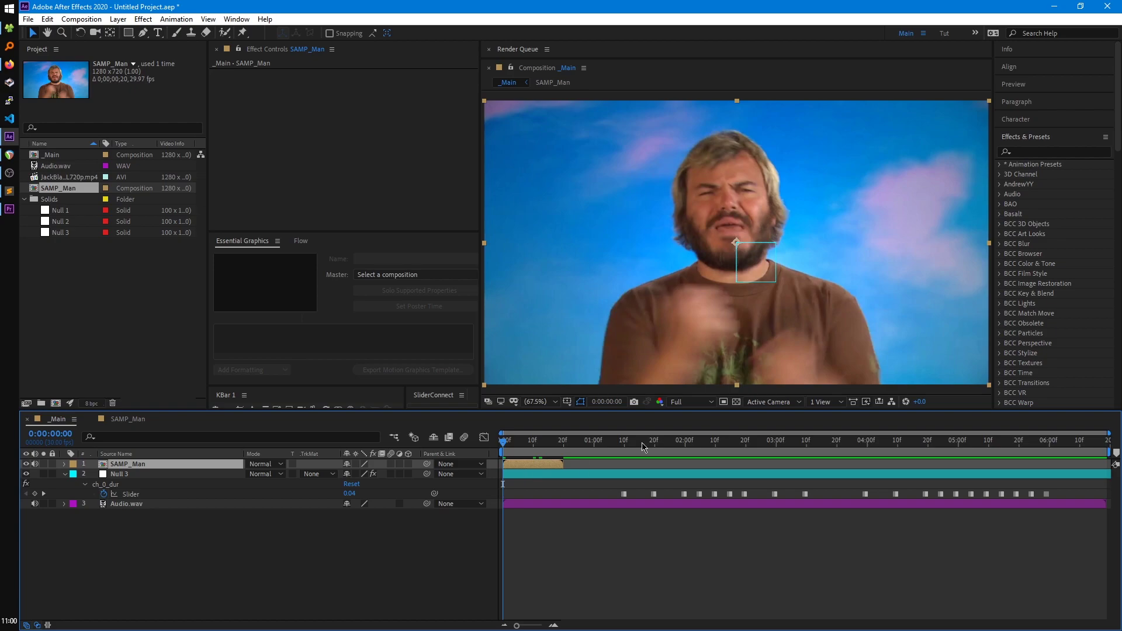
Step: Review the Time Remap expression on lines 2–8 of scripts.js, then select SAMP_Man in After Effects
click(9, 191)
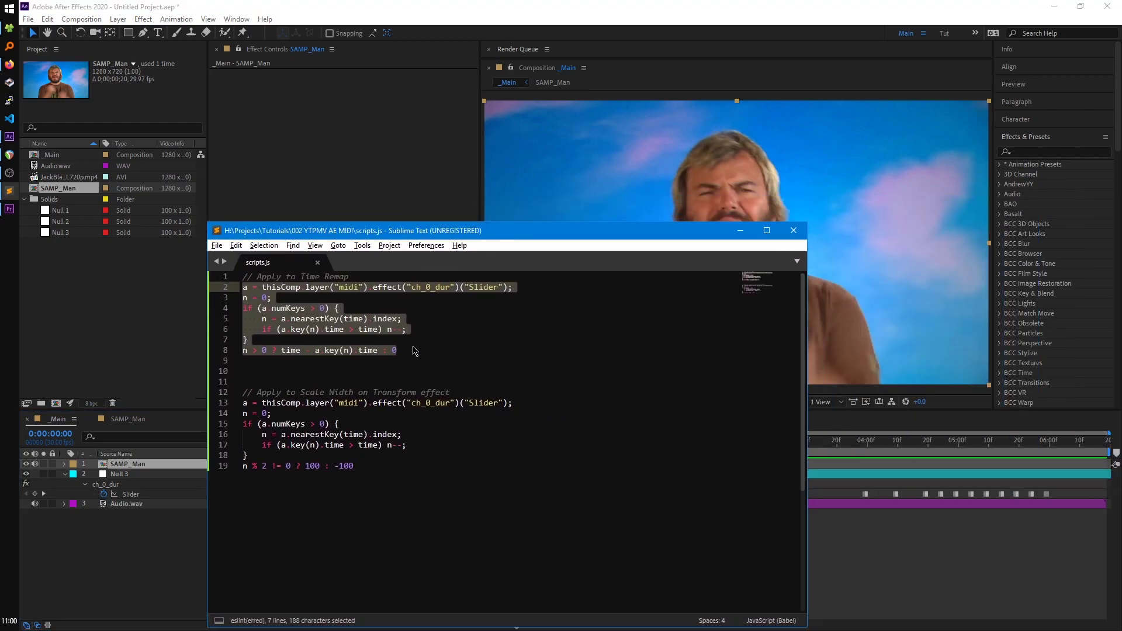
click(415, 351)
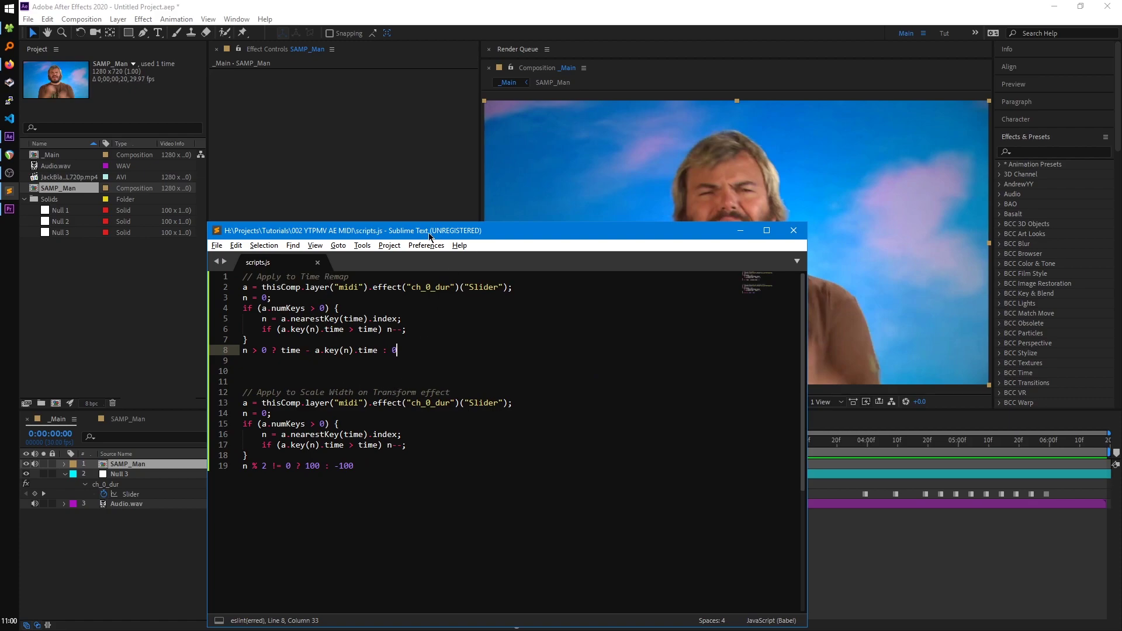
key(alt+Tab)
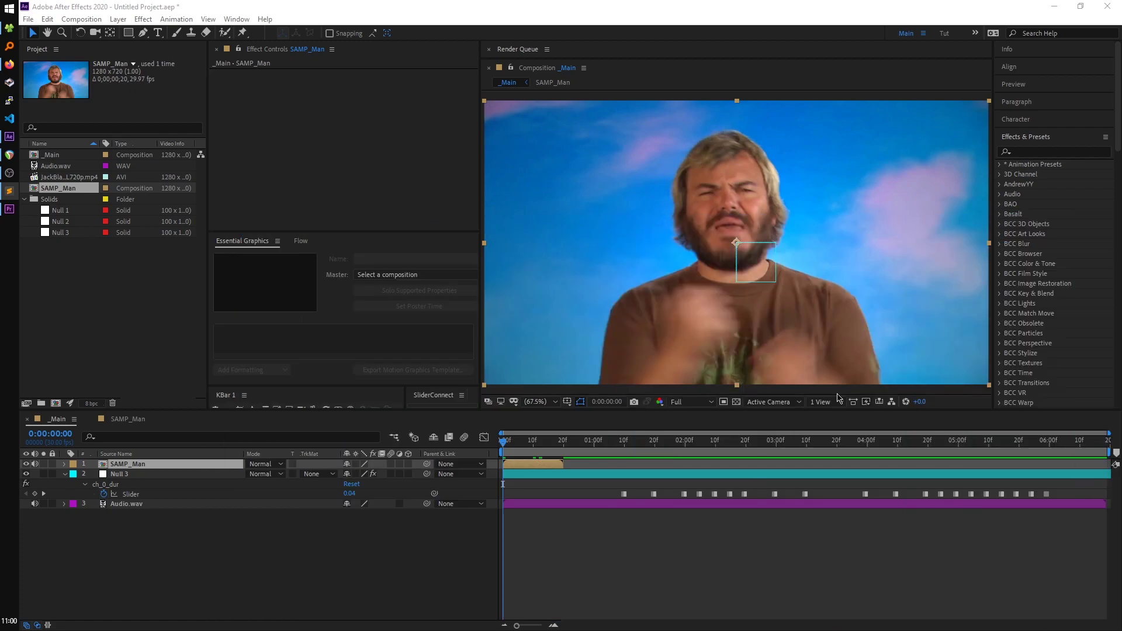
click(137, 468)
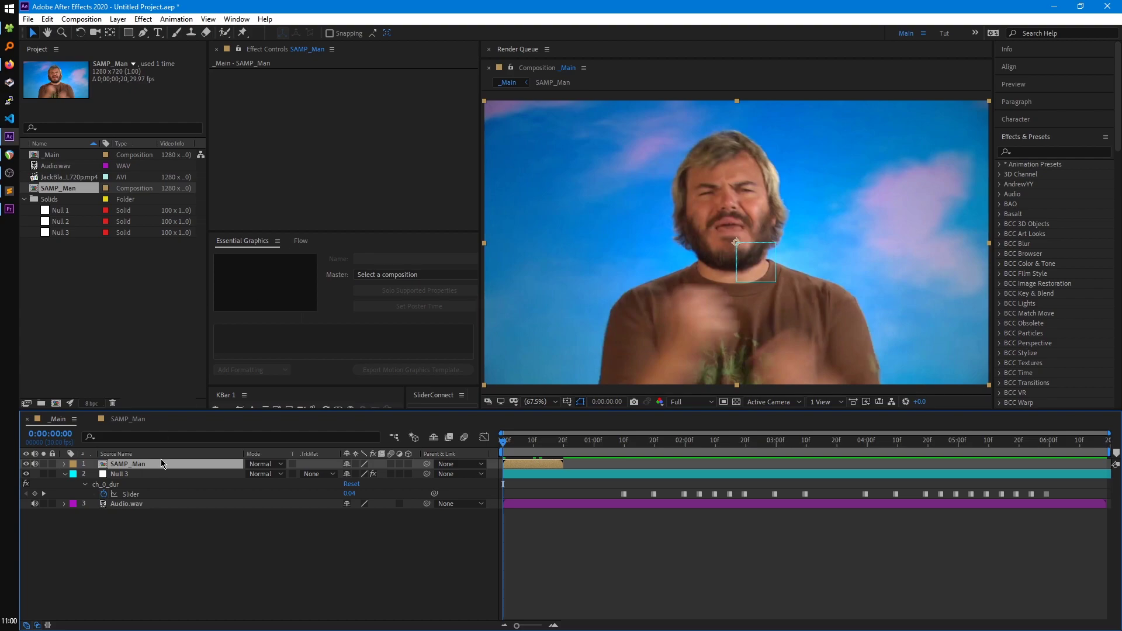
Step: Enable Time Remapping on the SAMP_Man layer
right_click(148, 466)
mouse_move(233, 218)
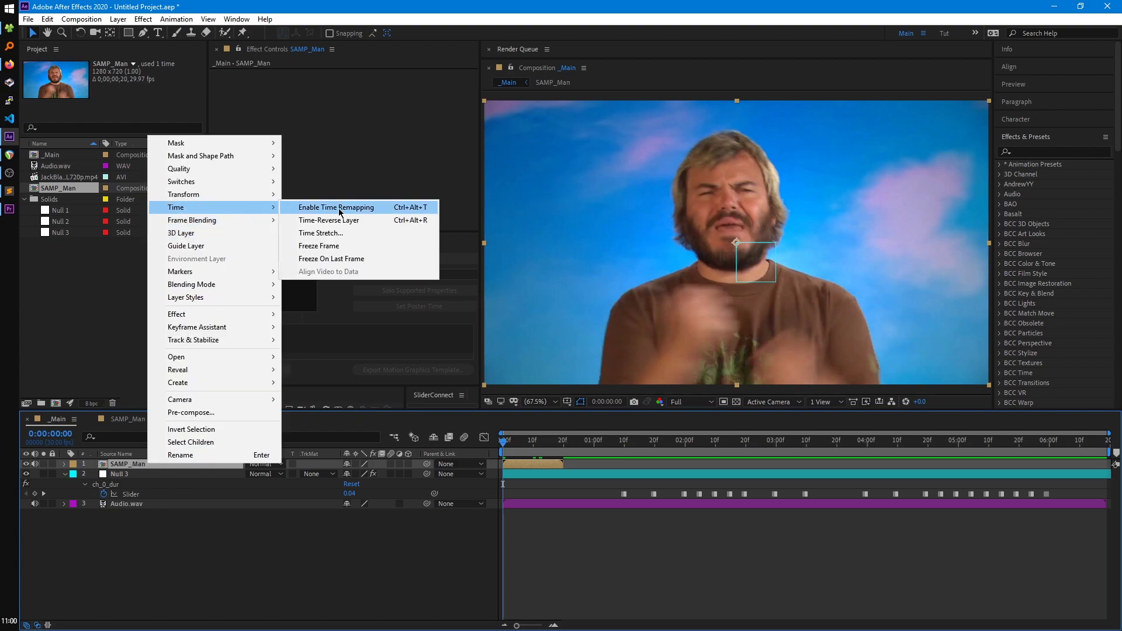
click(347, 211)
Step: Paste the MIDI-driven expression reading ch_0_dur onto the Time Remap property
key(alt+Tab)
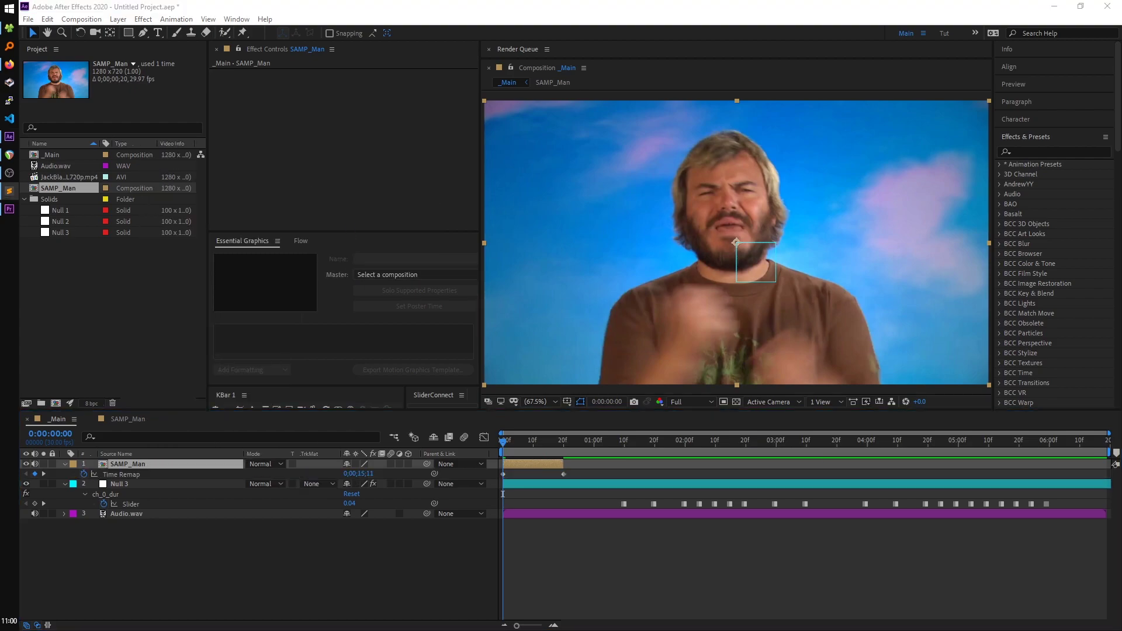
click(283, 574)
alt+click(83, 474)
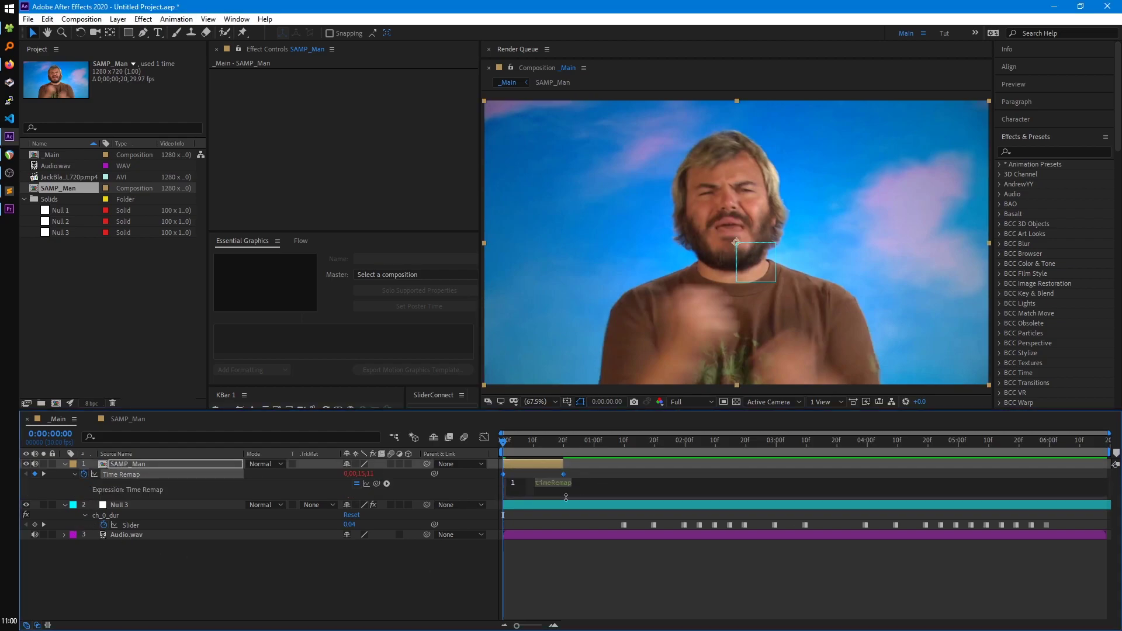
key(ctrl+v)
click(419, 578)
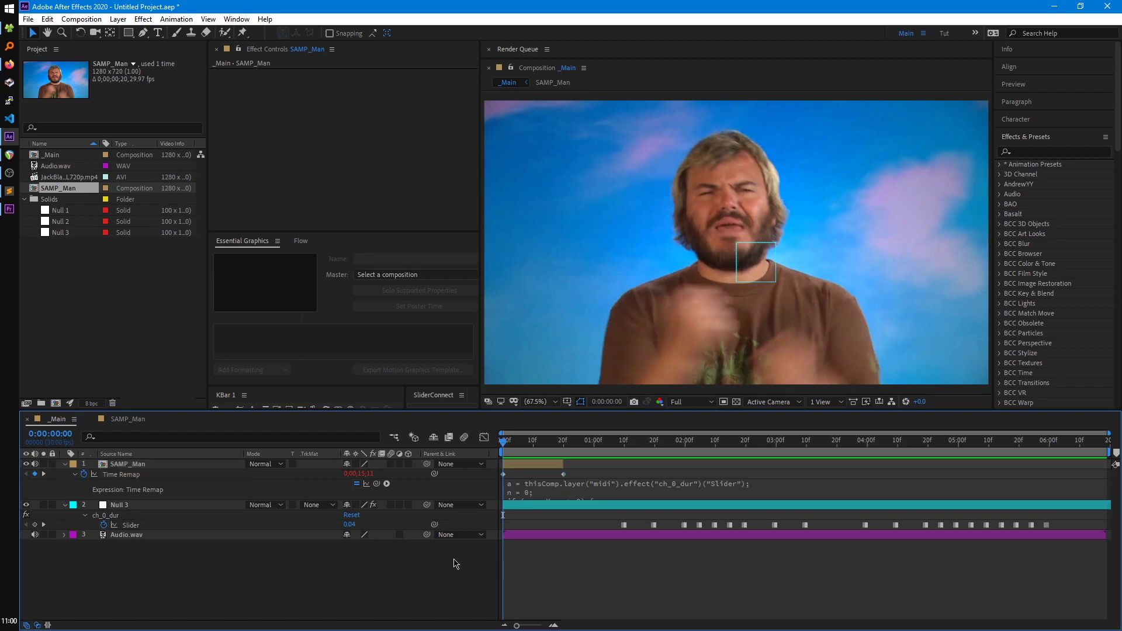
Step: Apply the Transform effect to SAMP_Man
click(129, 464)
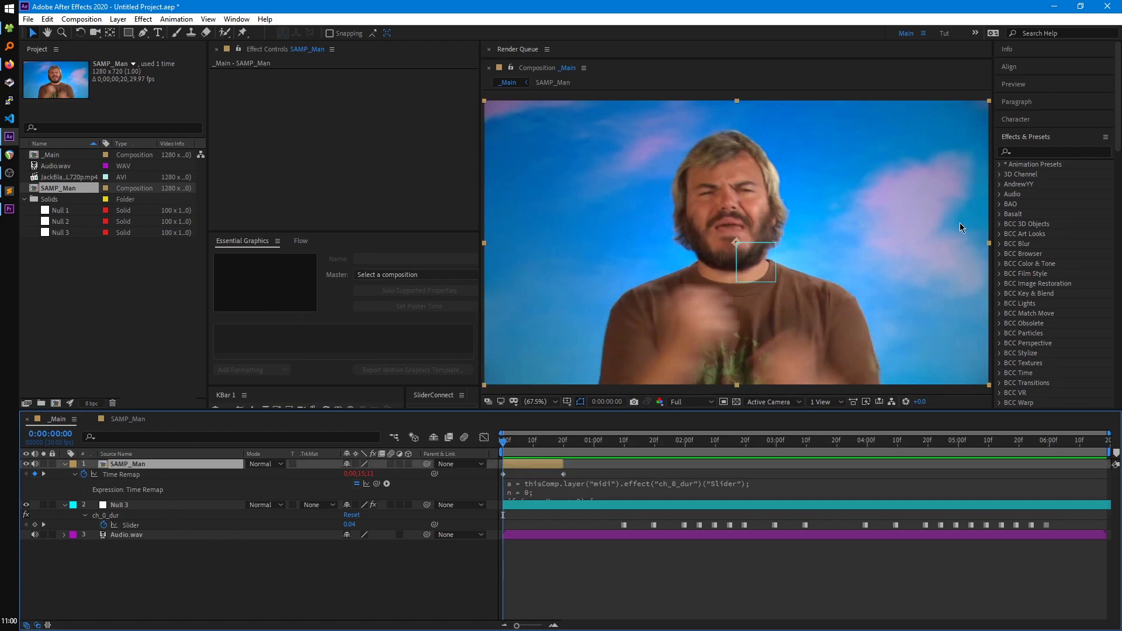
click(1023, 153)
text(transf)
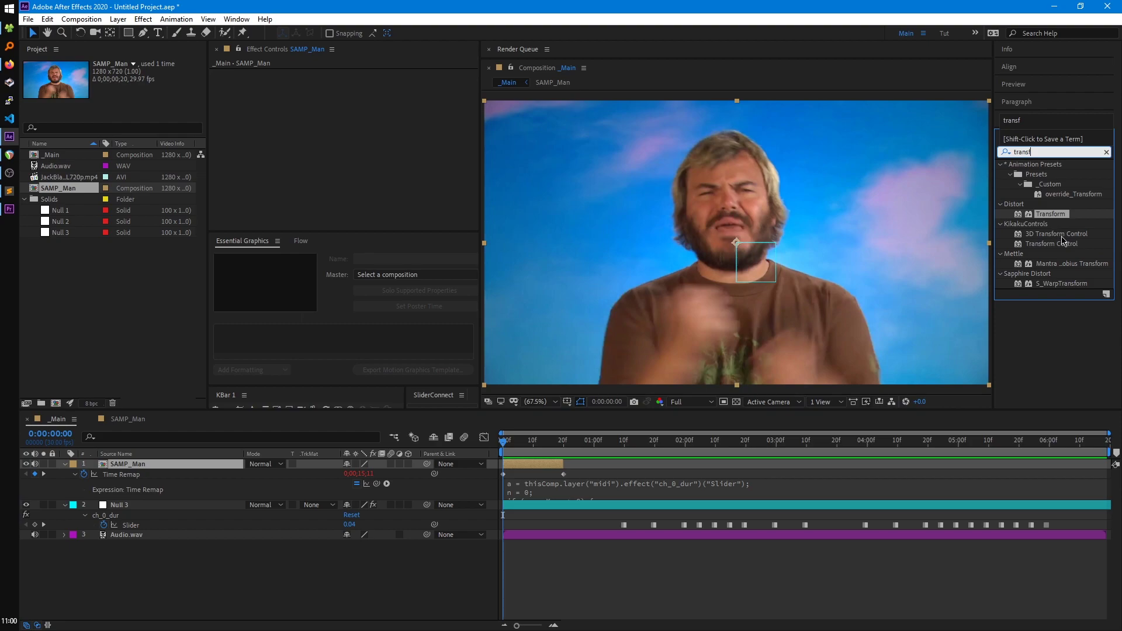
drag(1051, 215, 186, 465)
Step: Turn off Uniform Scale and paste the flip expression reading ch_0_dur into Scale Width
click(357, 103)
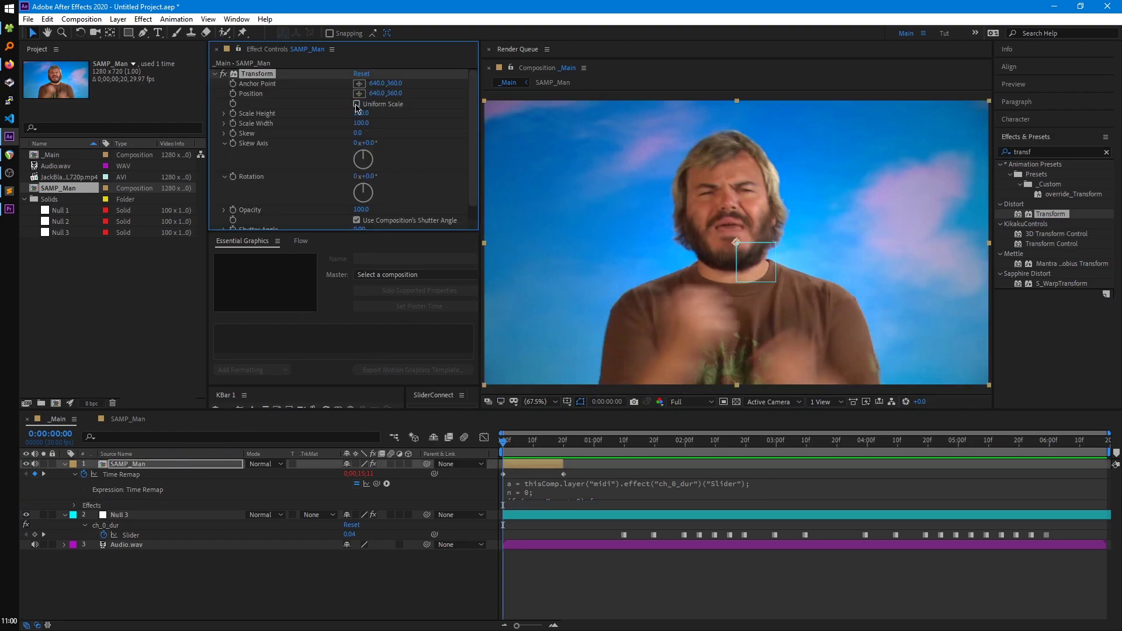
alt+click(232, 123)
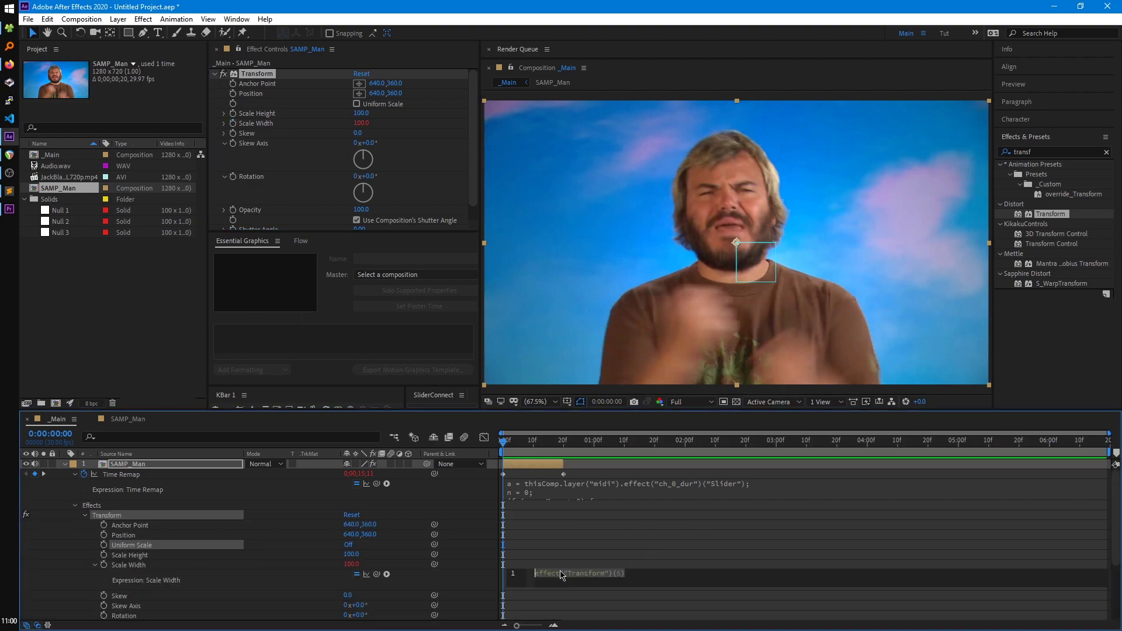
key(ctrl+v)
click(561, 535)
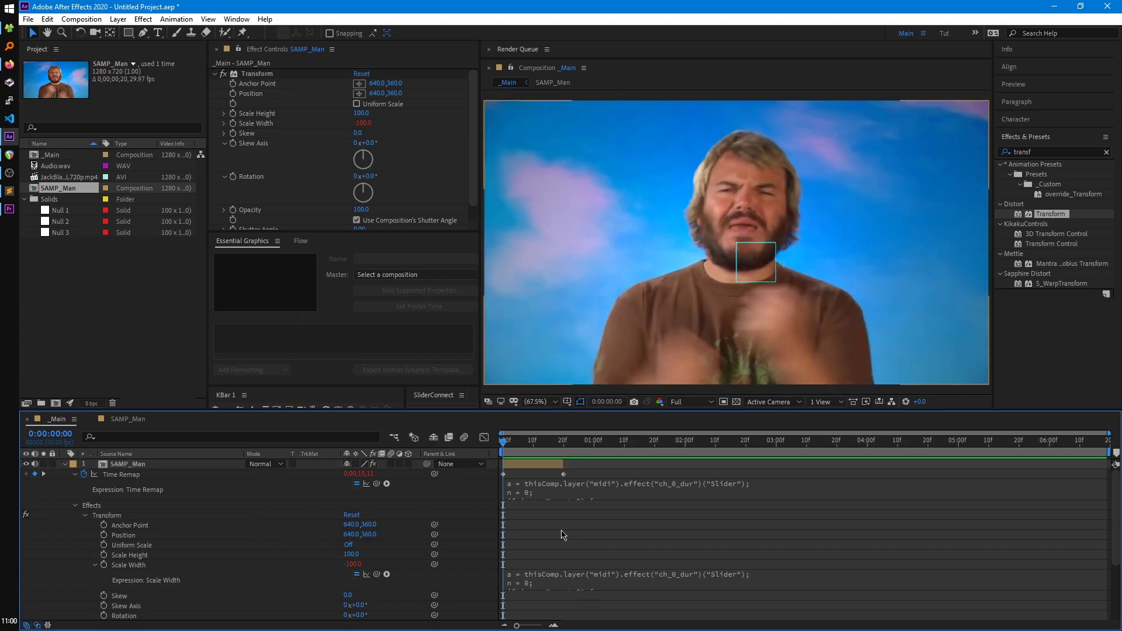
Step: Extend SAMP_Man to the end of the composition and mute its own audio
click(565, 473)
drag(564, 465, 1109, 465)
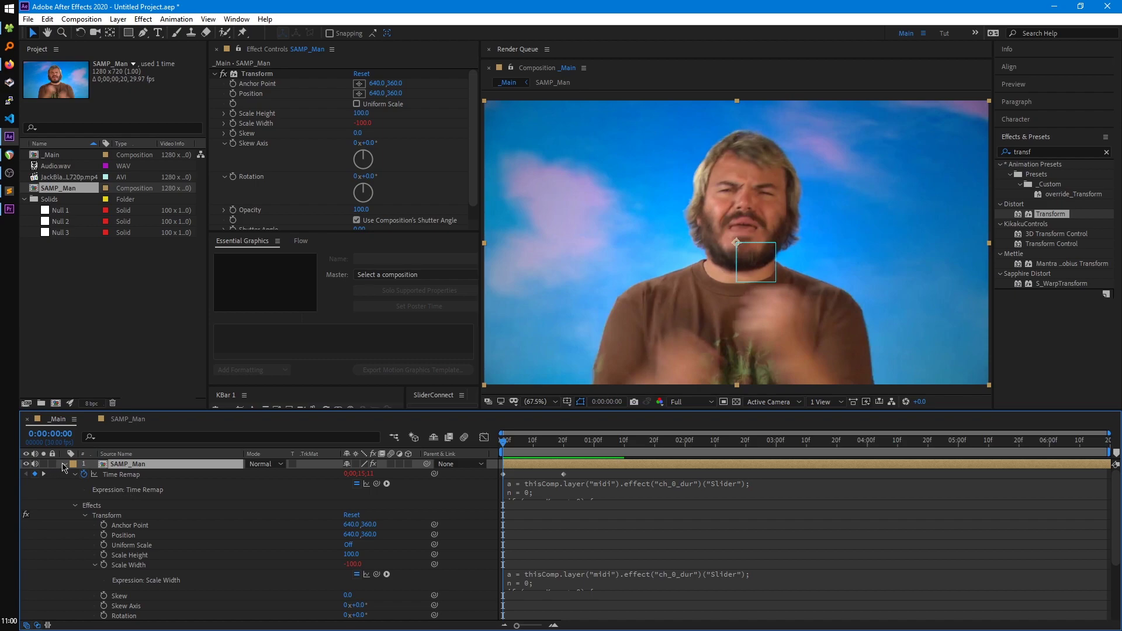
click(64, 464)
click(37, 464)
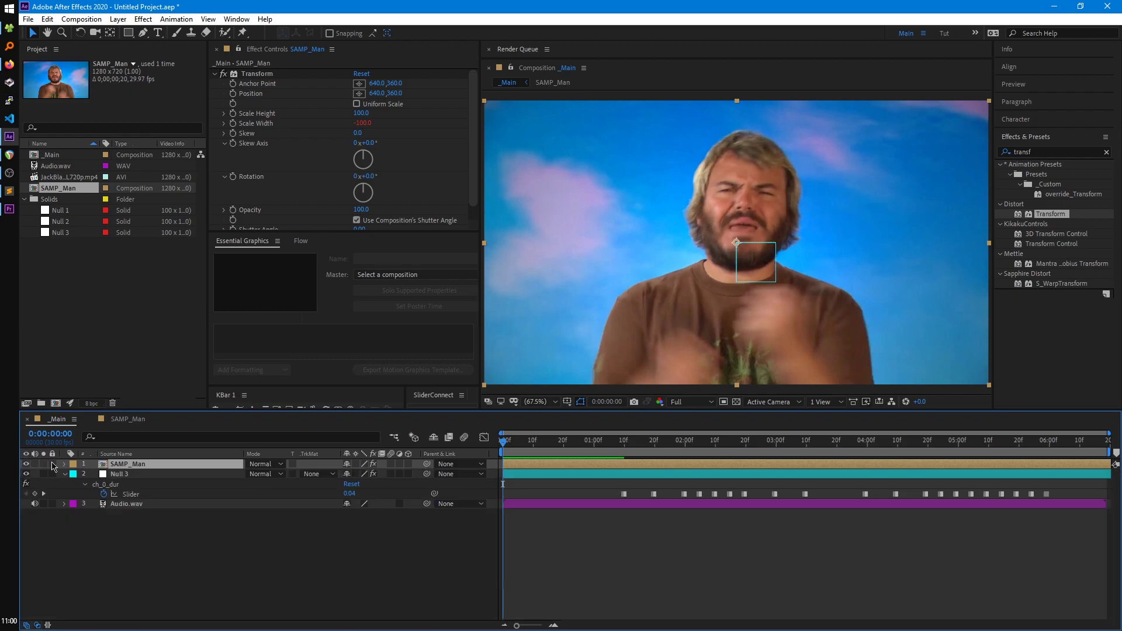
click(286, 565)
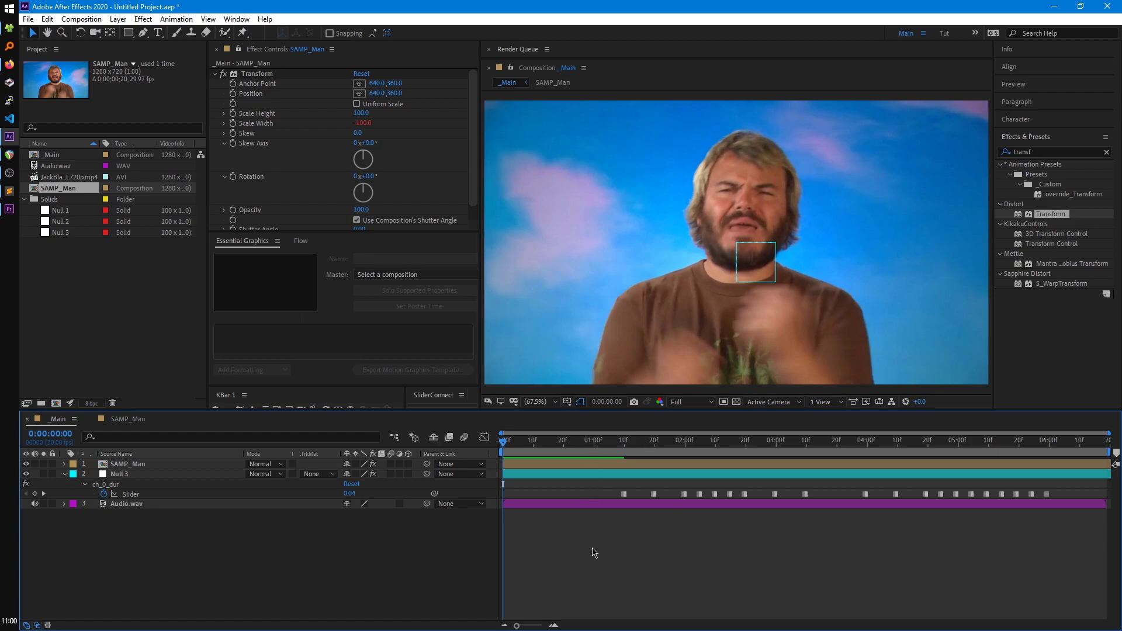
key(space)
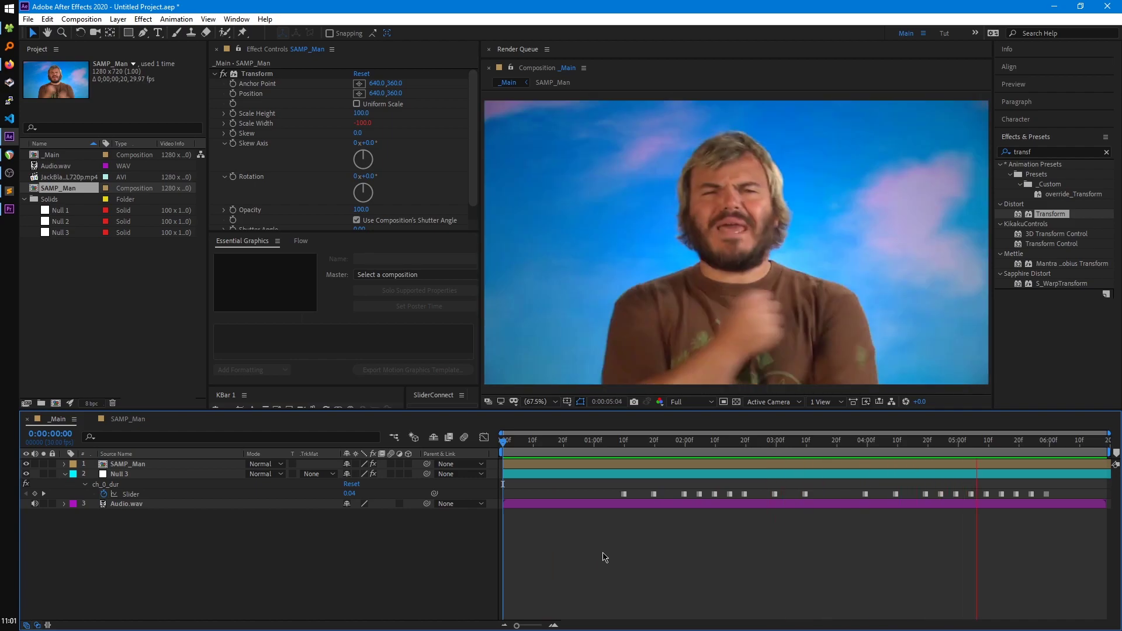
key(space)
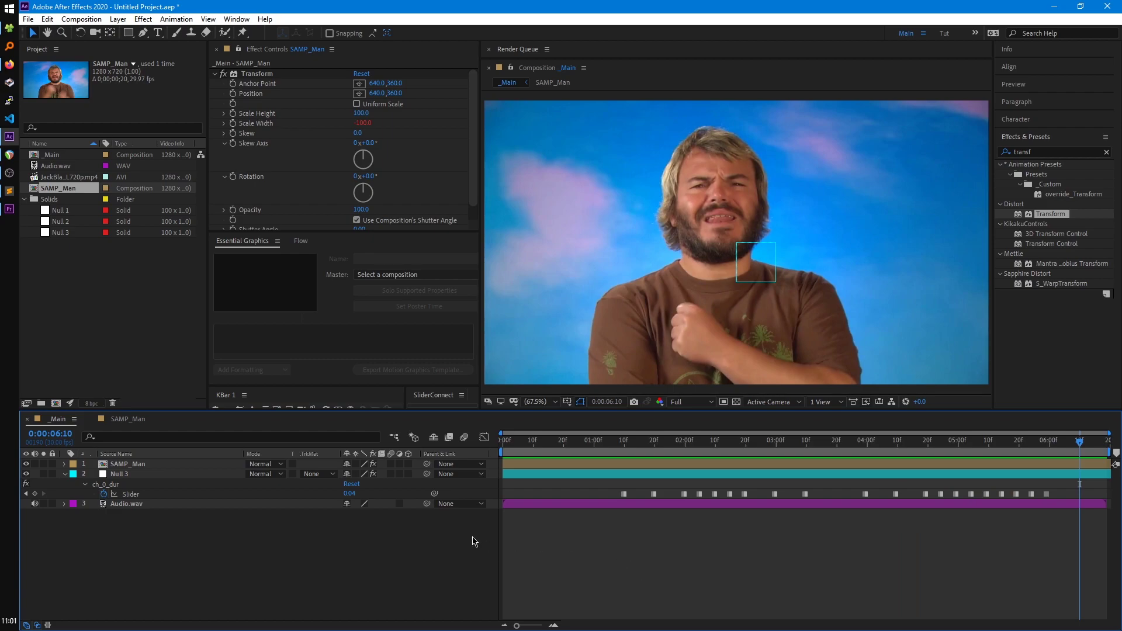
click(135, 466)
click(135, 466)
key(e)
key(e)
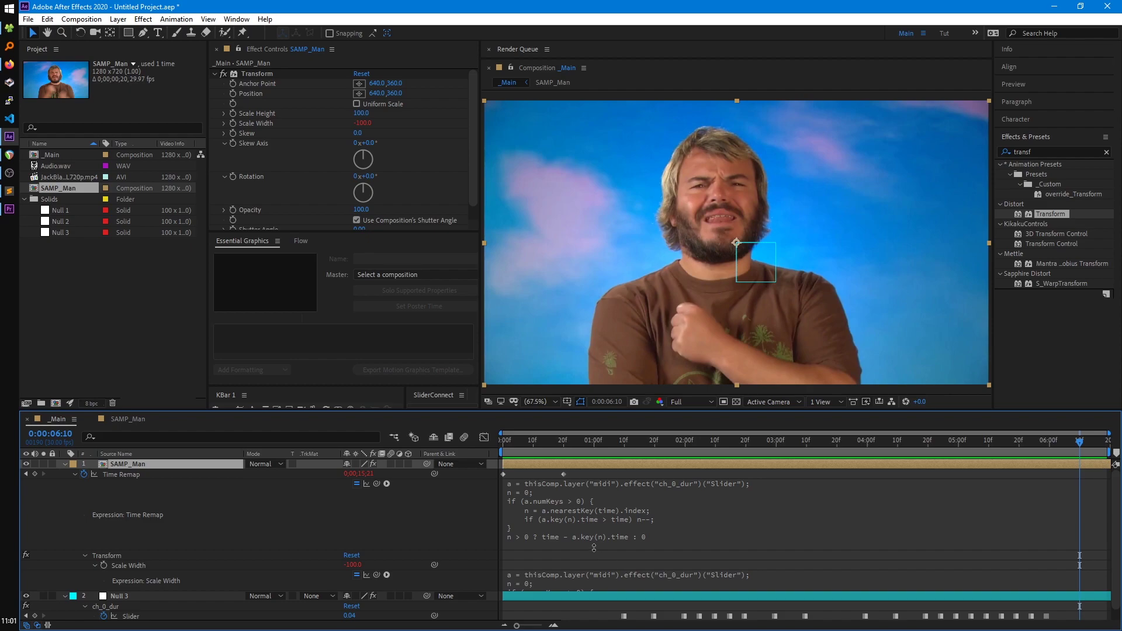
click(640, 439)
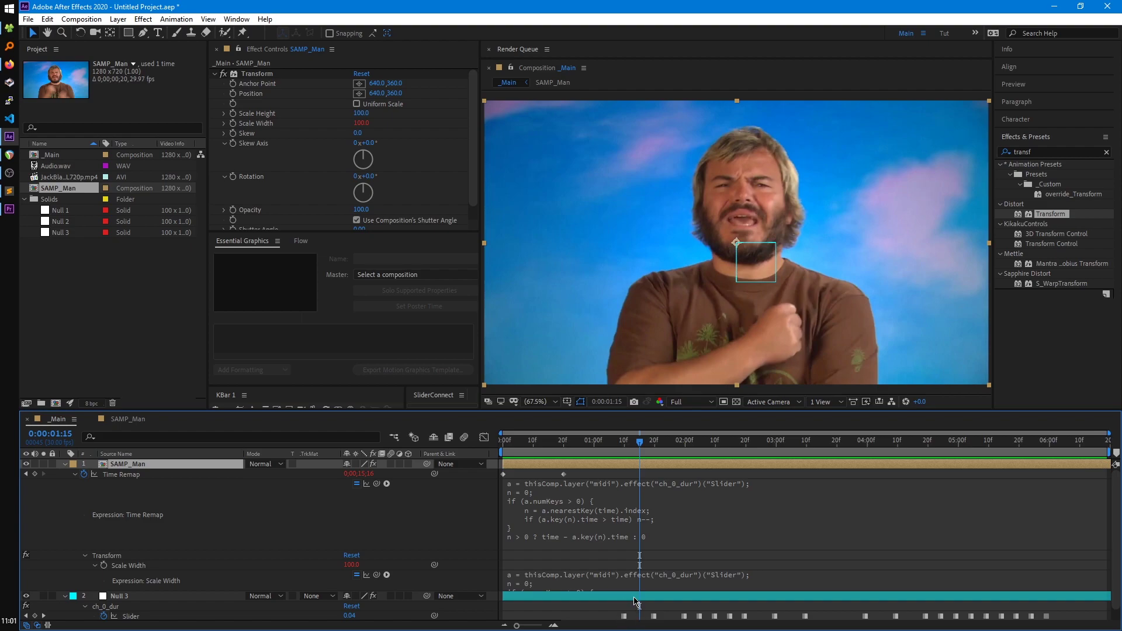
drag(629, 445, 655, 446)
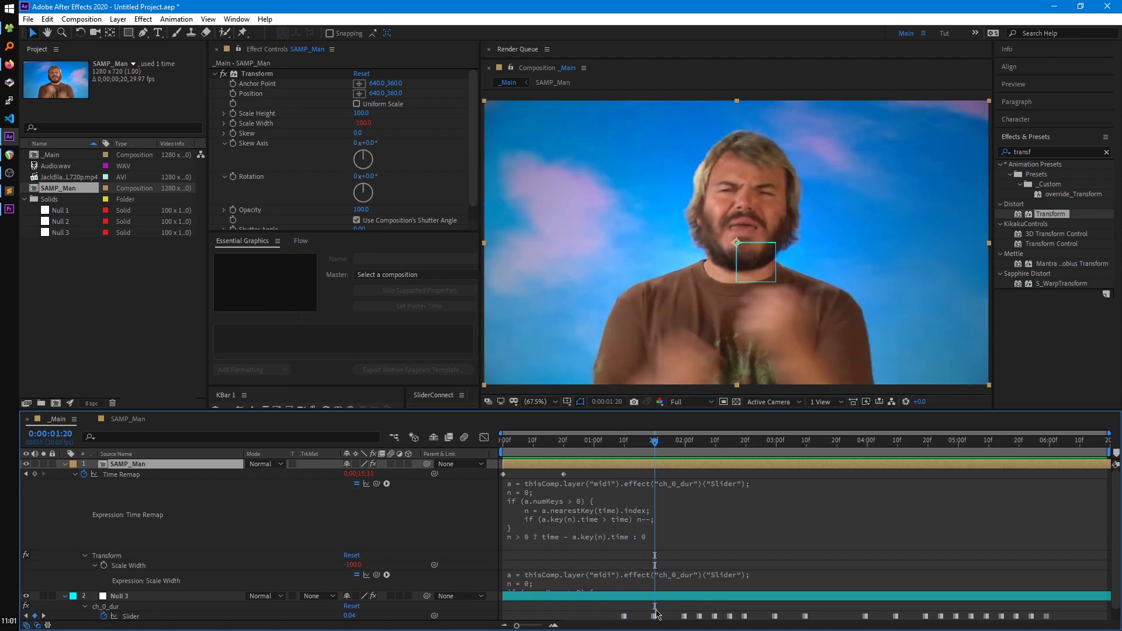
click(659, 444)
drag(663, 446, 676, 442)
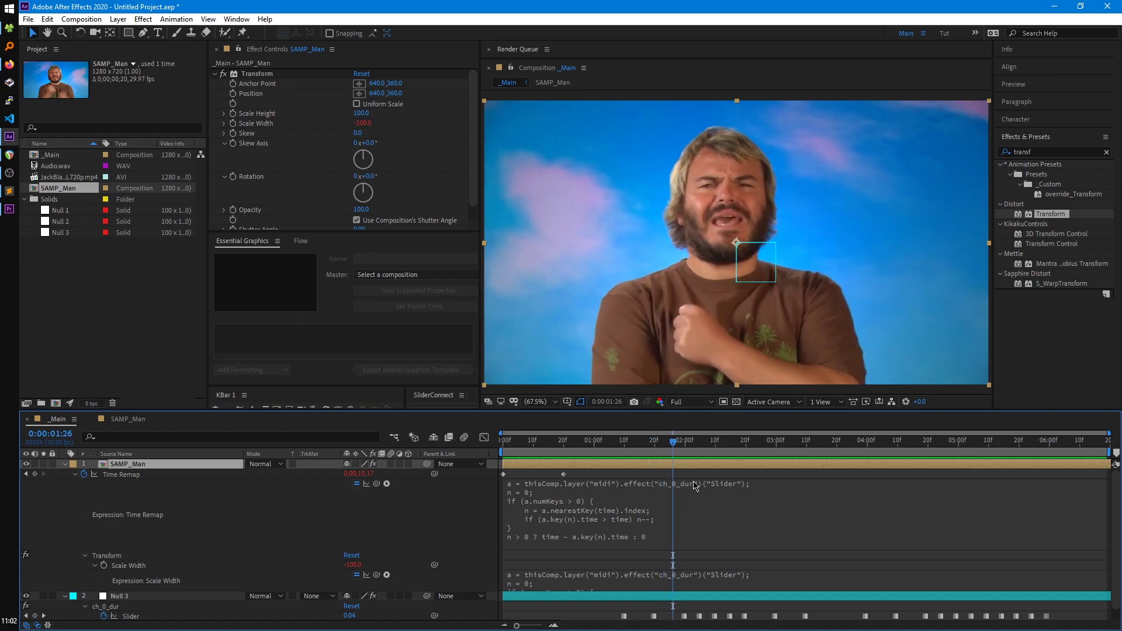
drag(679, 444, 686, 608)
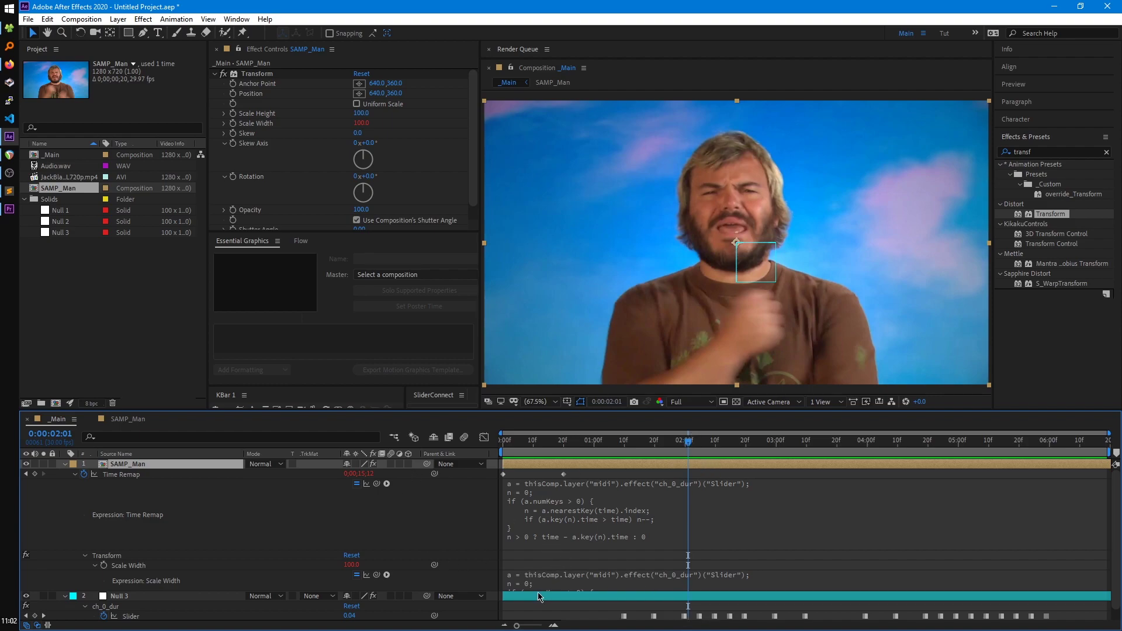
drag(540, 590, 542, 626)
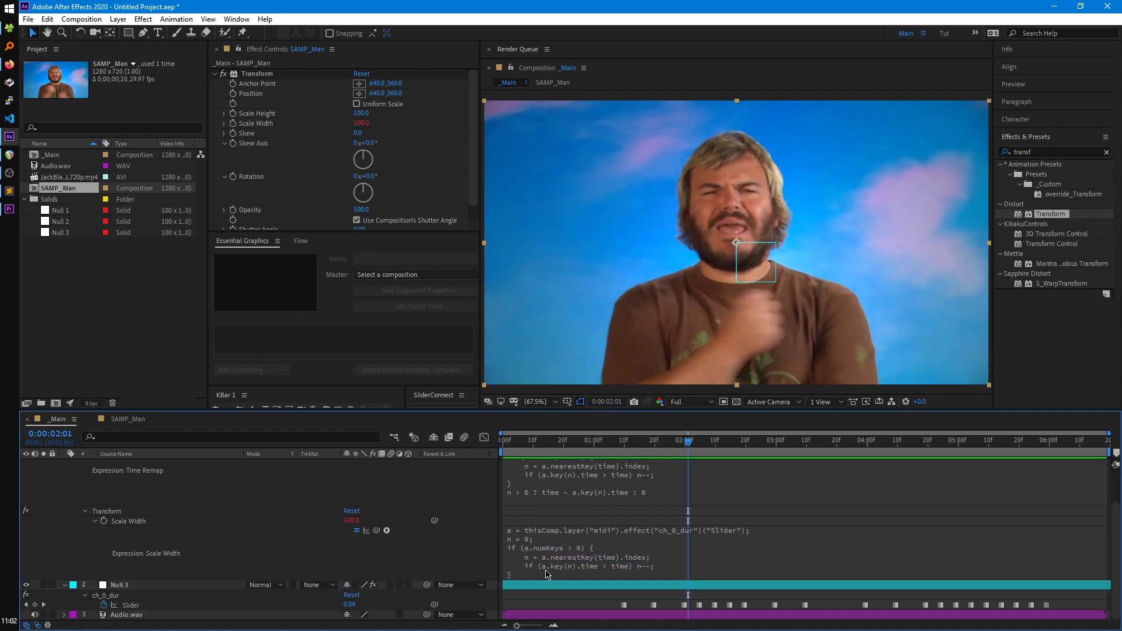
click(546, 575)
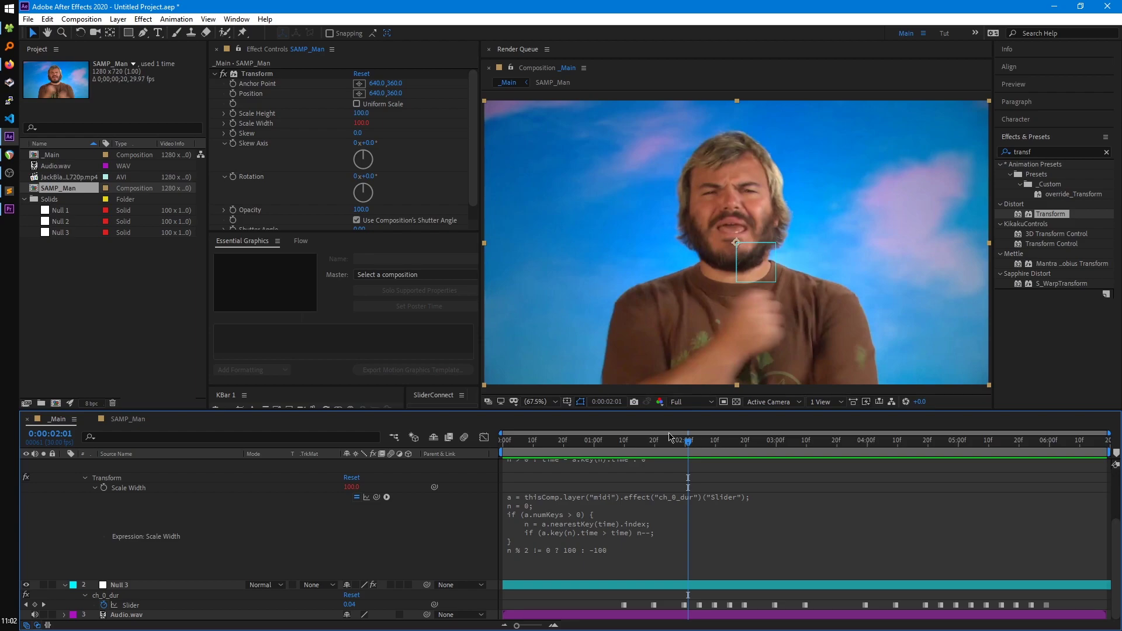
scroll(340, 525, up, 3)
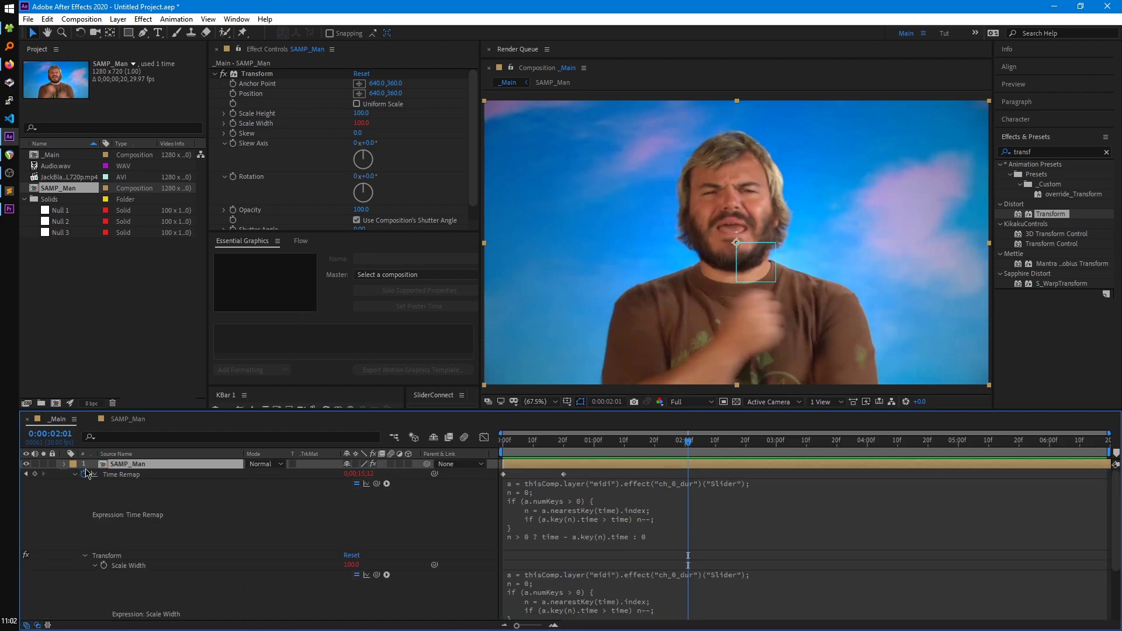
click(64, 464)
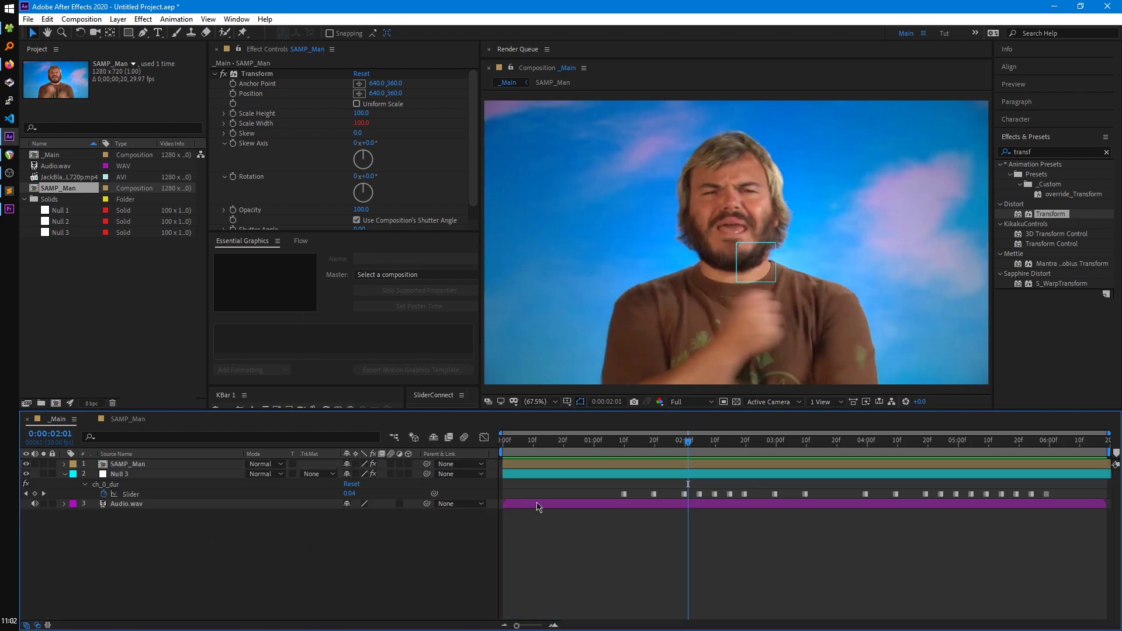
Step: In the SAMP_Man comp at 15;11, reveal the clip's Scale and start keyframing it
click(128, 420)
key(Page_Up)
click(167, 465)
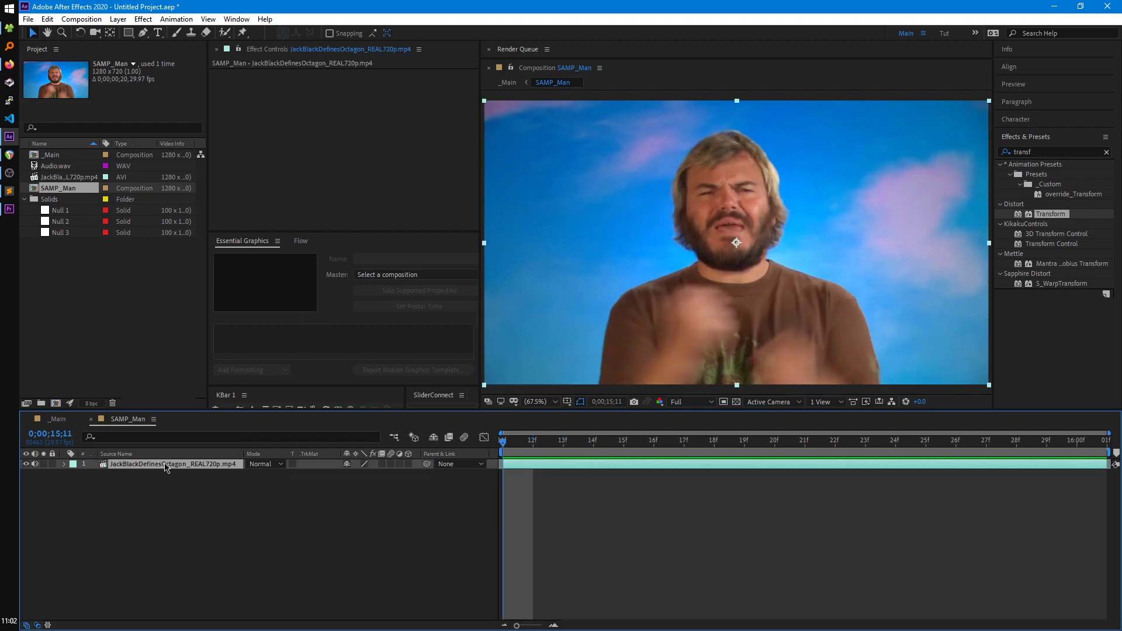
key(s)
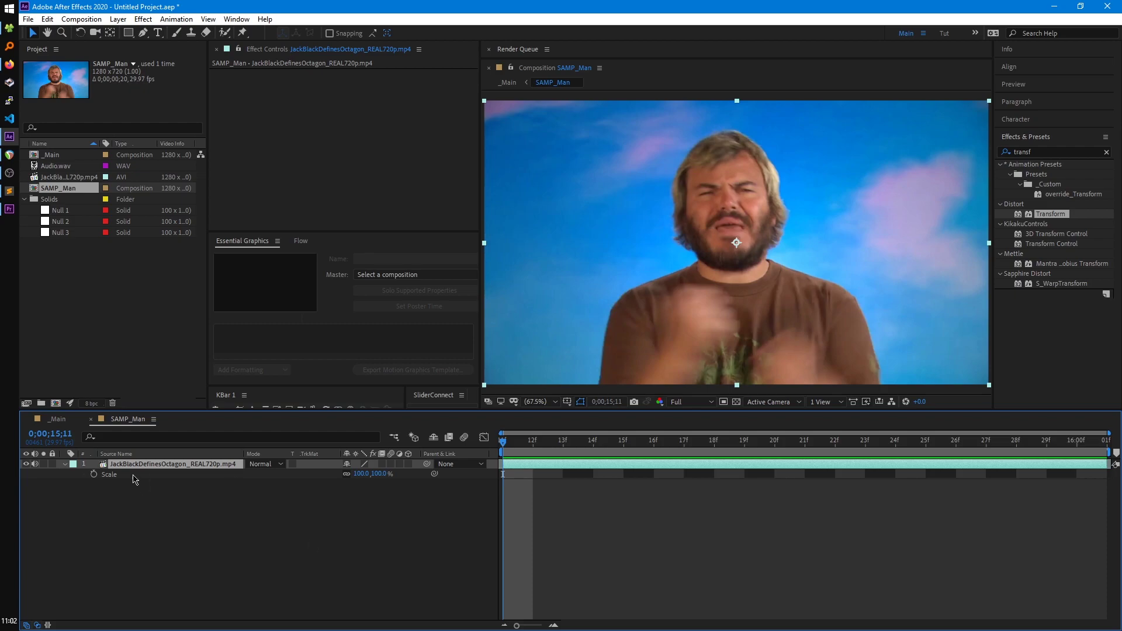
click(94, 474)
Step: Add a Scale keyframe at 15;16 and set Scale to 125% at 15;11
drag(567, 443, 654, 442)
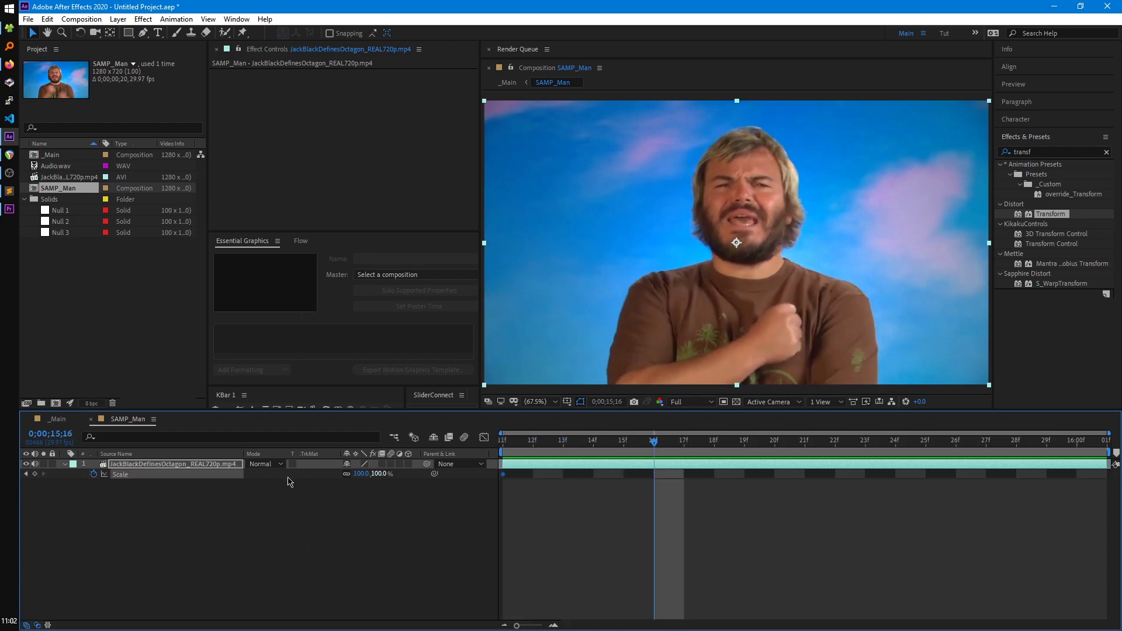
click(35, 474)
click(26, 474)
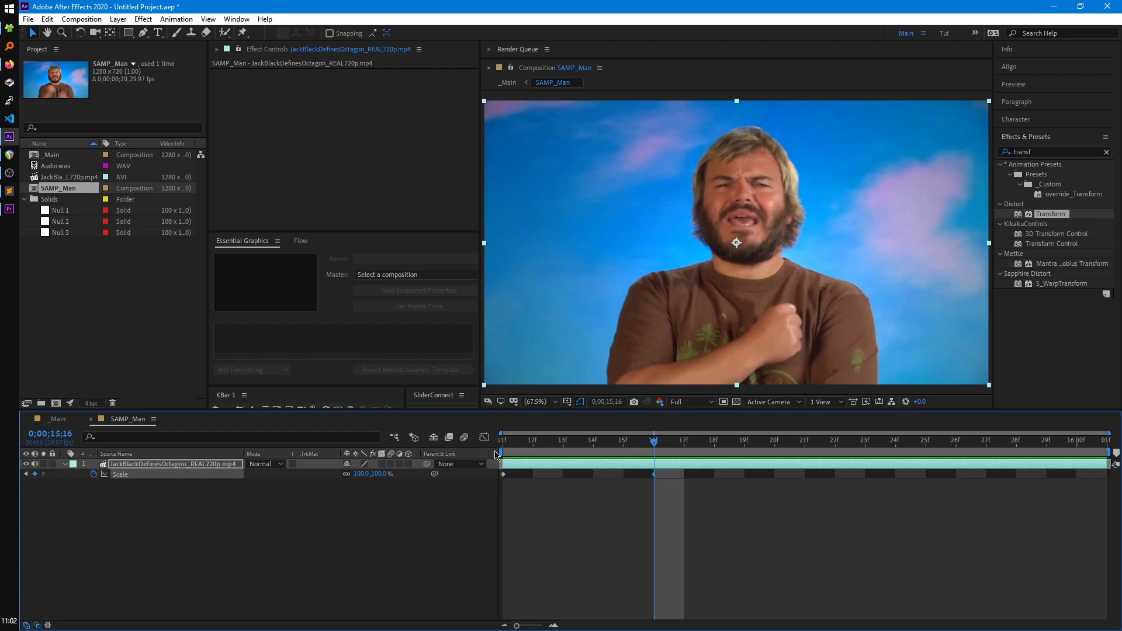
click(379, 474)
text(125)
key(Return)
Step: Ease both Scale keyframes so the scale drops steeply from 125% and settles quickly at 100%
key(shift+F3)
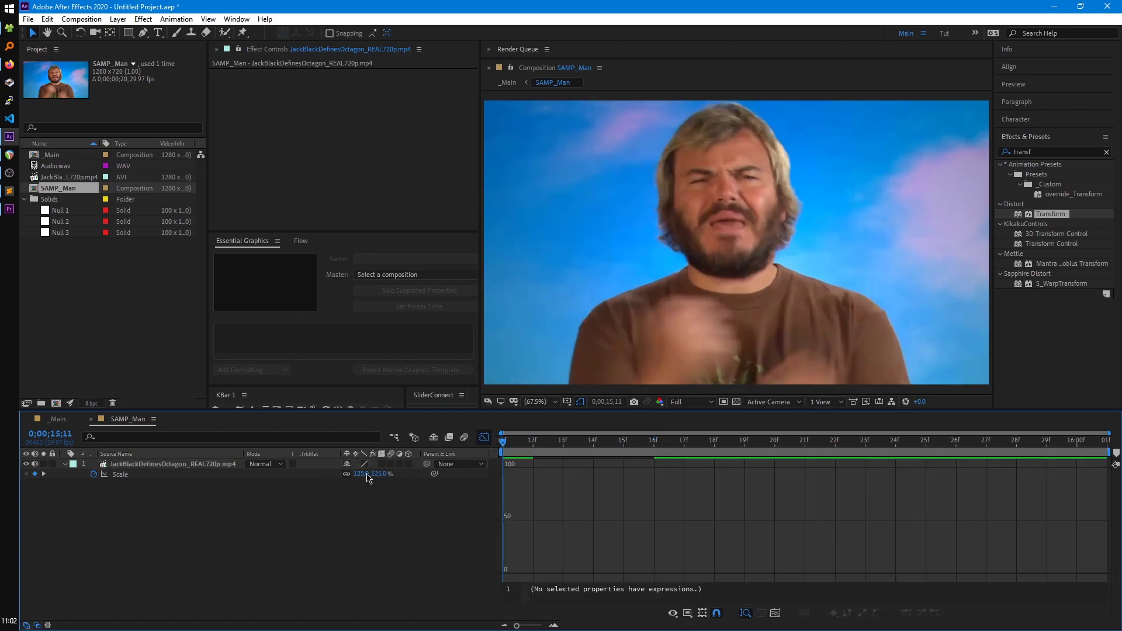
click(143, 474)
key(F9)
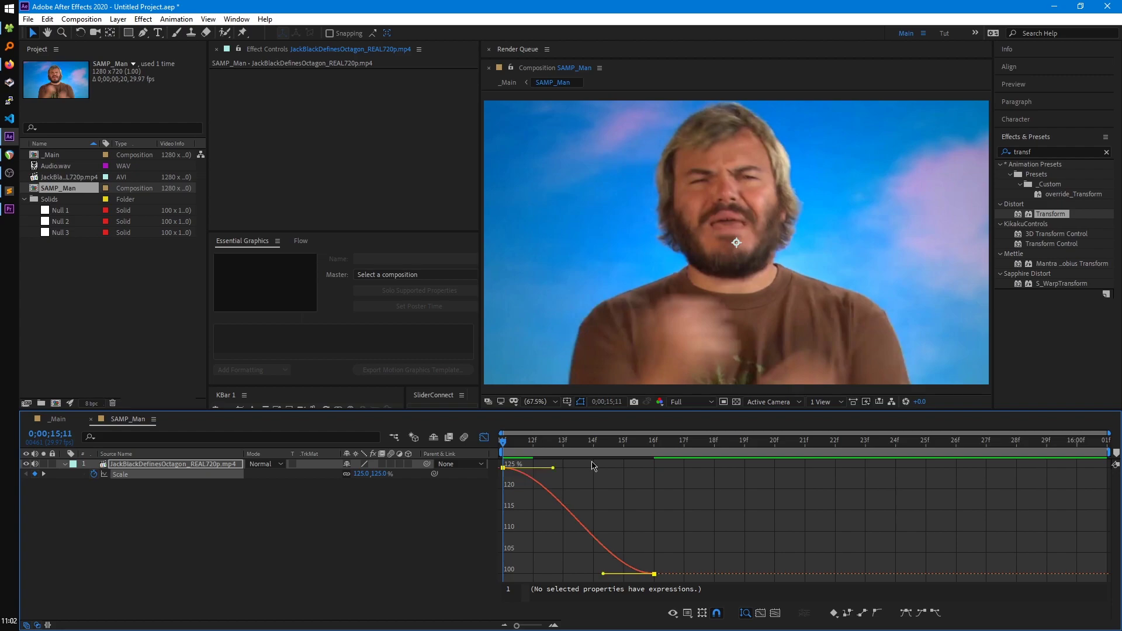
right_click(551, 475)
key(Escape)
drag(553, 467, 512, 540)
drag(603, 574, 556, 575)
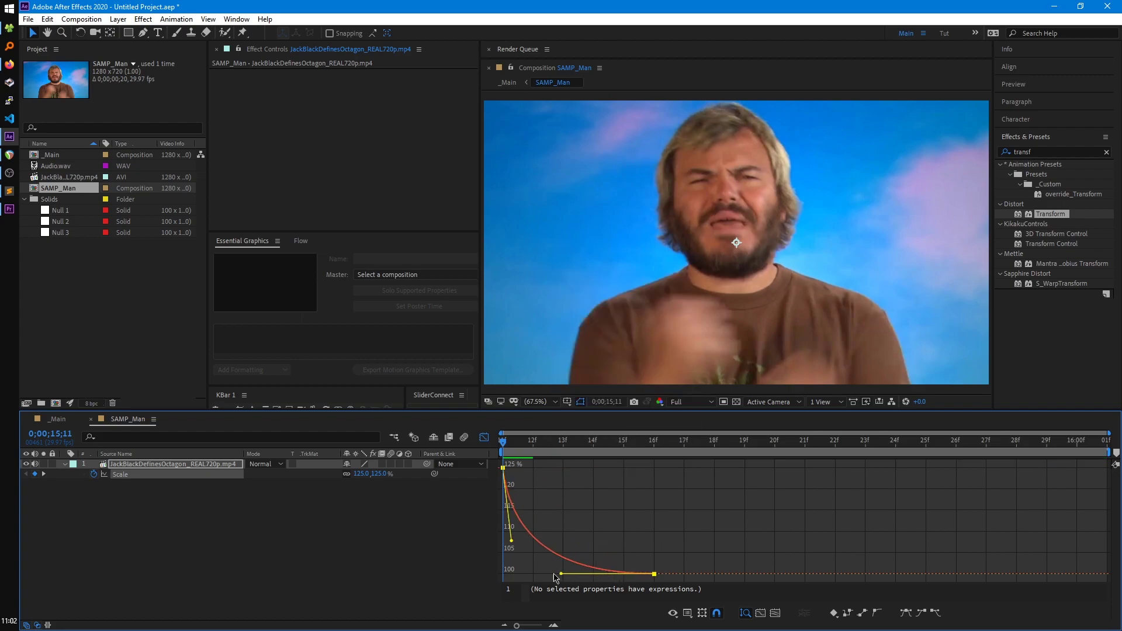
Step: Enable motion blur for the composition and the clip layer, then preview the scale pop
click(465, 437)
click(484, 437)
click(391, 464)
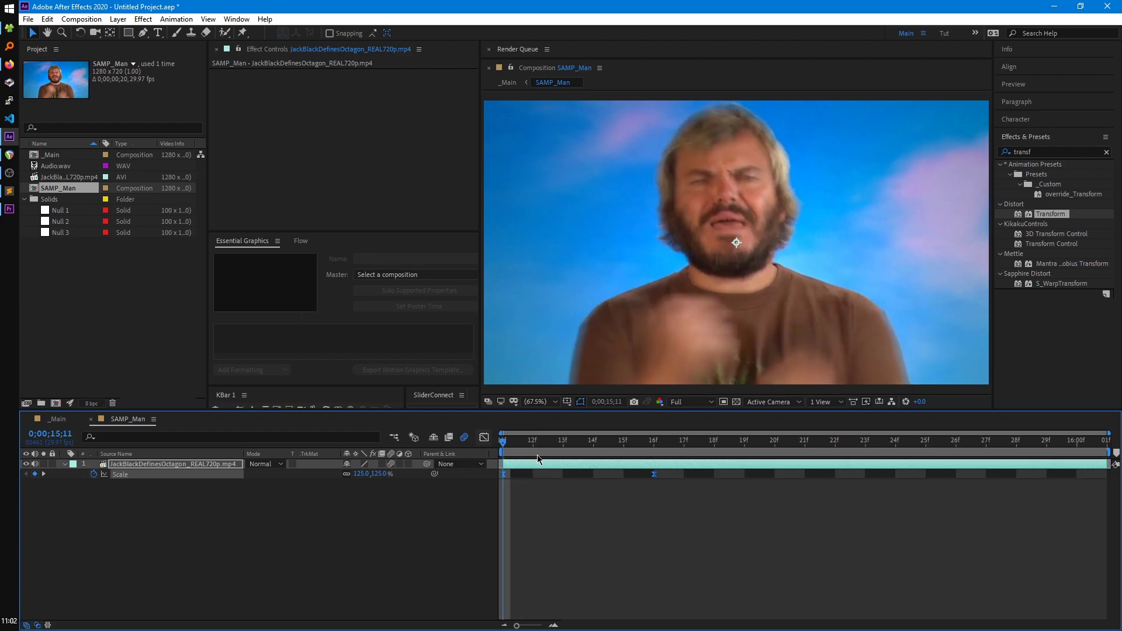
key(space)
key(space)
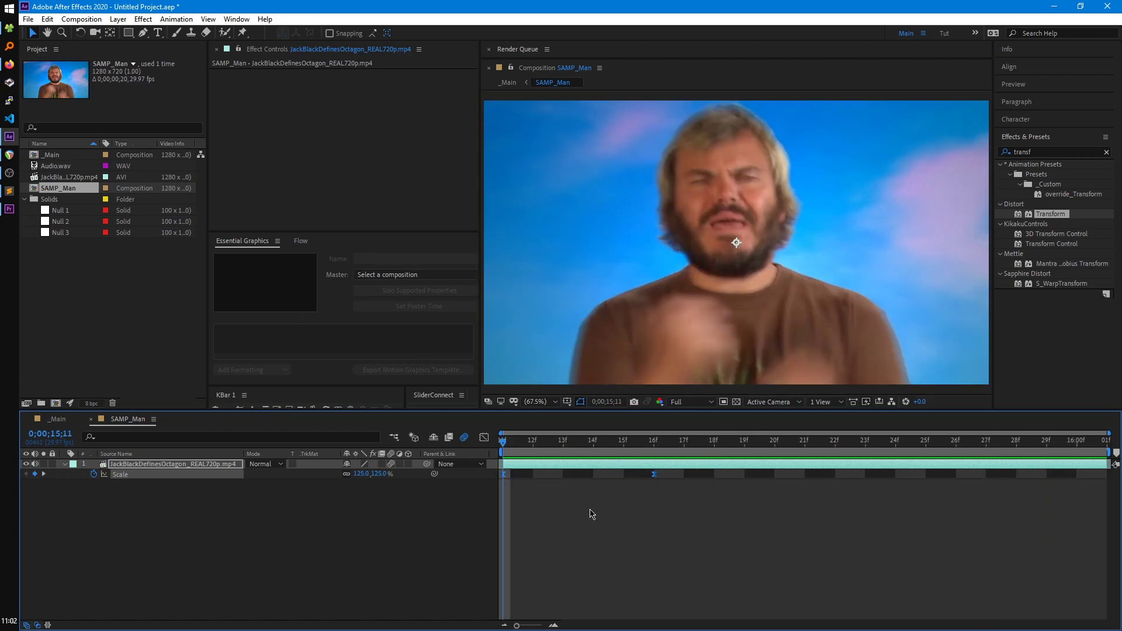
Step: Return to _Main and preview it from 0:00:01:06 through 0:00:06:12
click(58, 419)
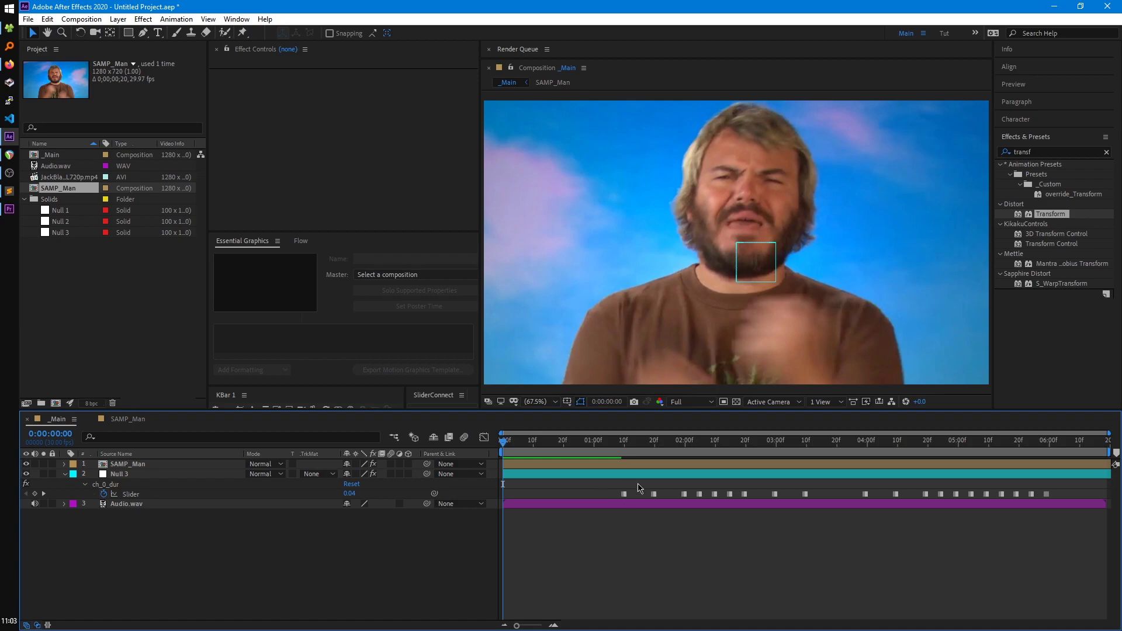
drag(621, 440, 602, 440)
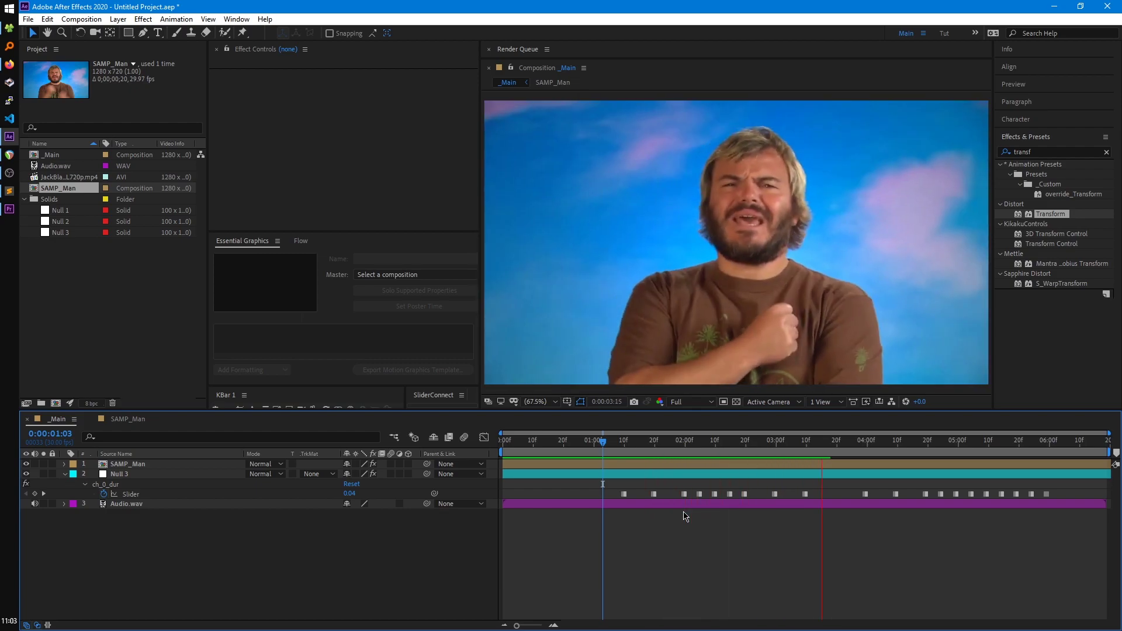
key(space)
key(Page_Down)
key(Page_Down)
key(Page_Down)
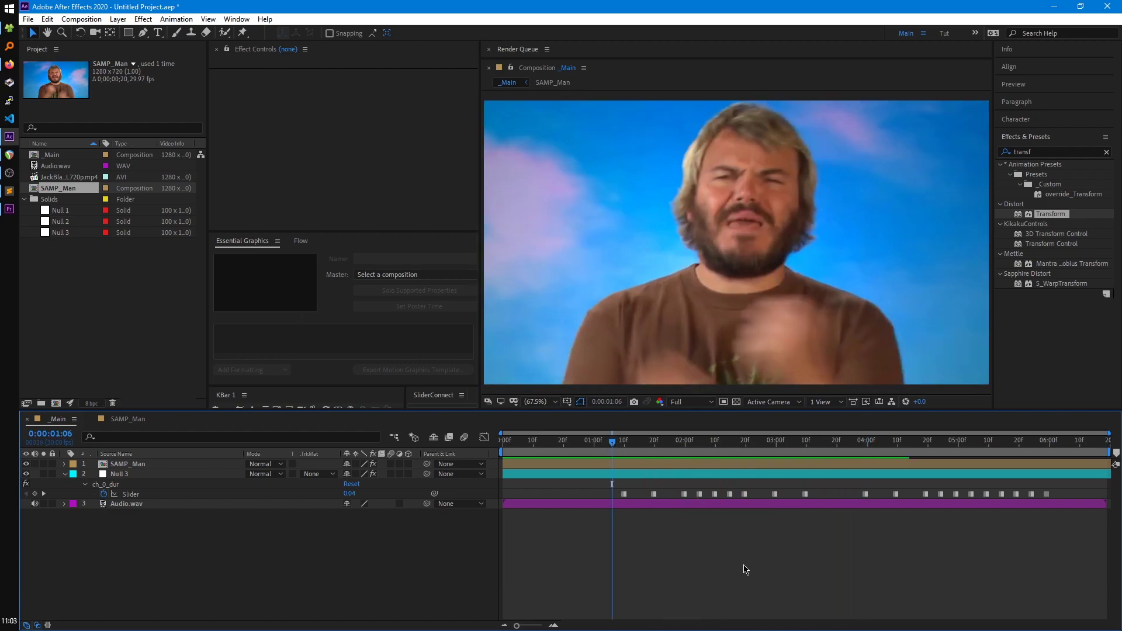
key(space)
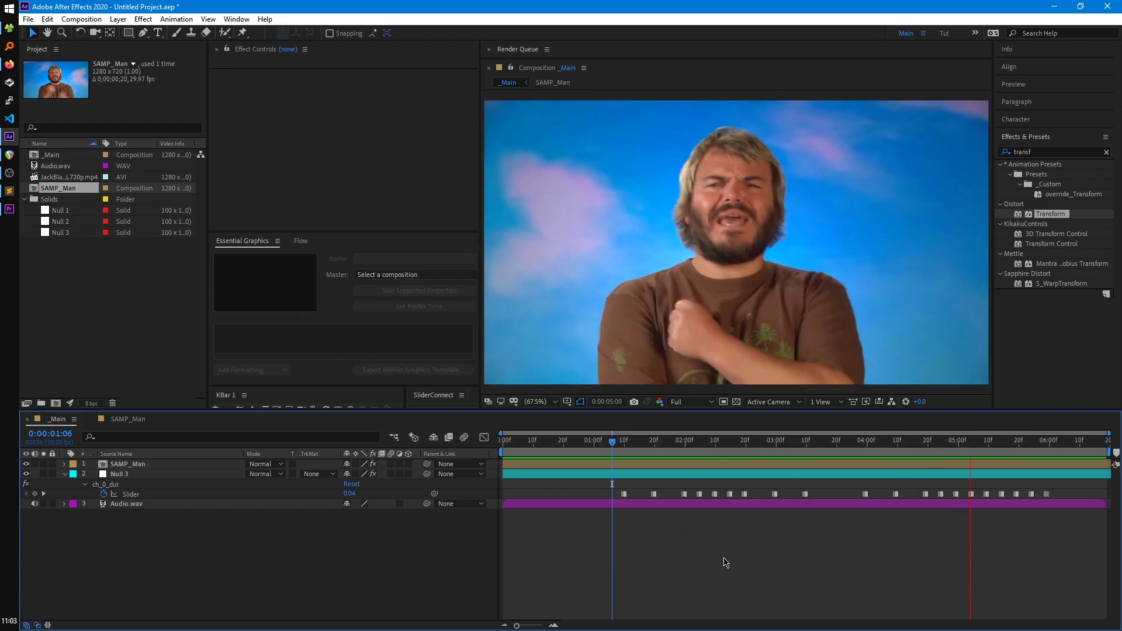
key(space)
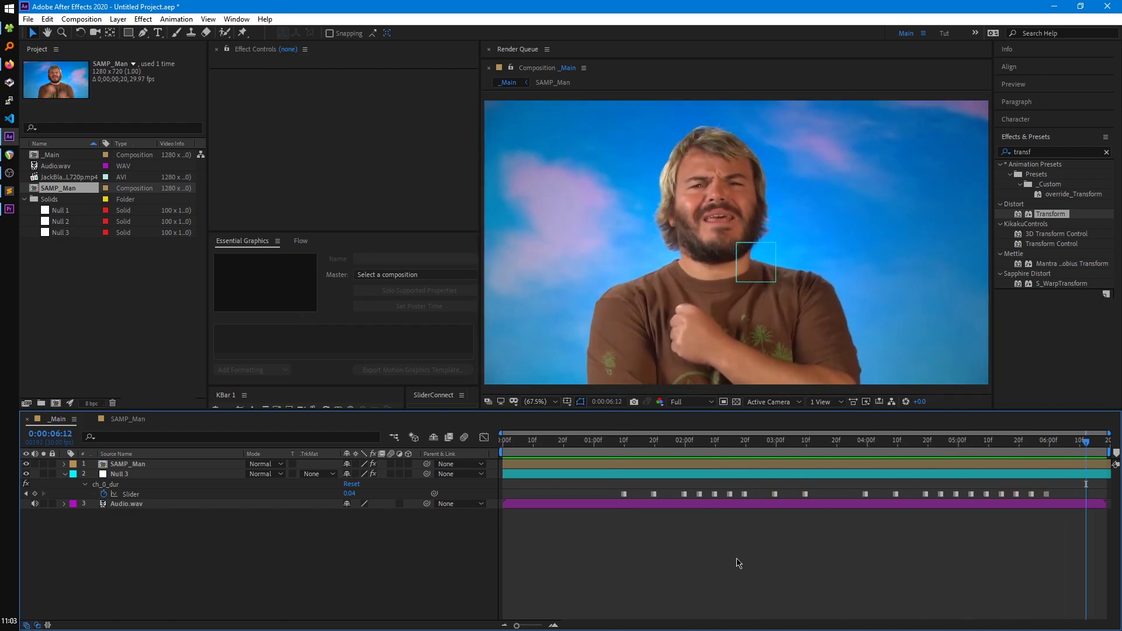